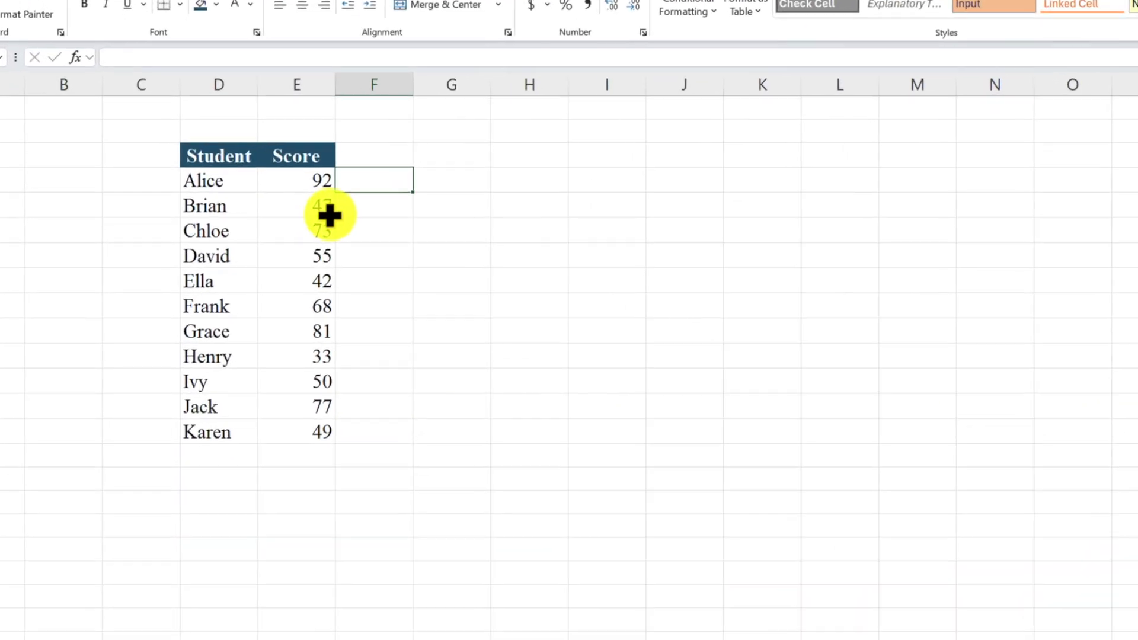
Enter =IF(E4>65,"Pass","Fail") in F4 for Alice's score.
{"action": "type", "text": "=if"}
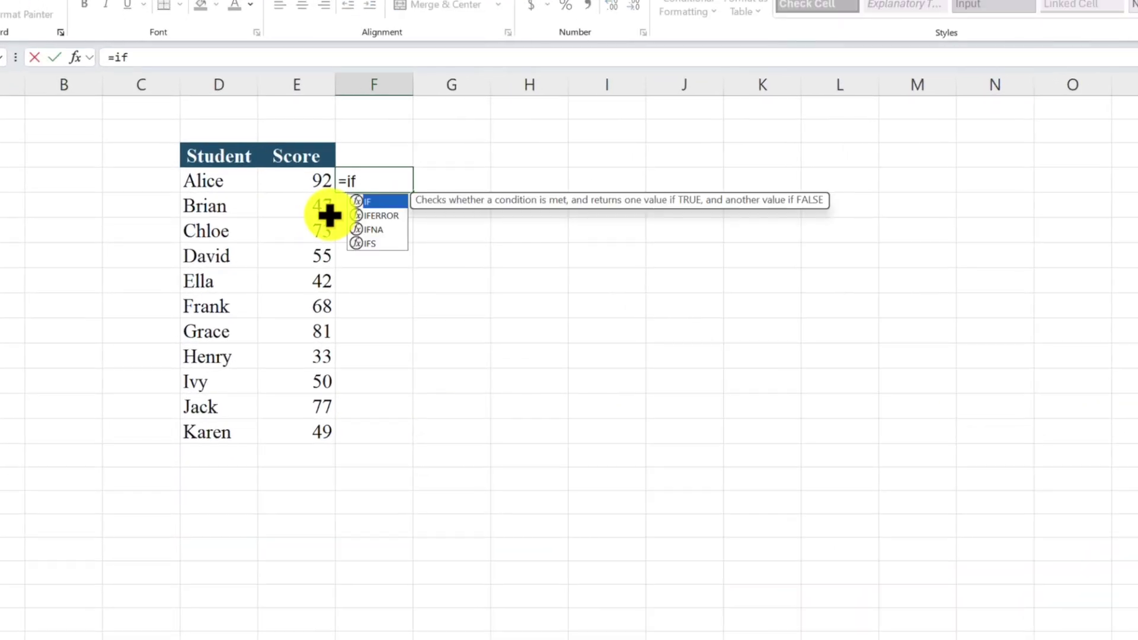
{"action": "key", "text": "Tab"}
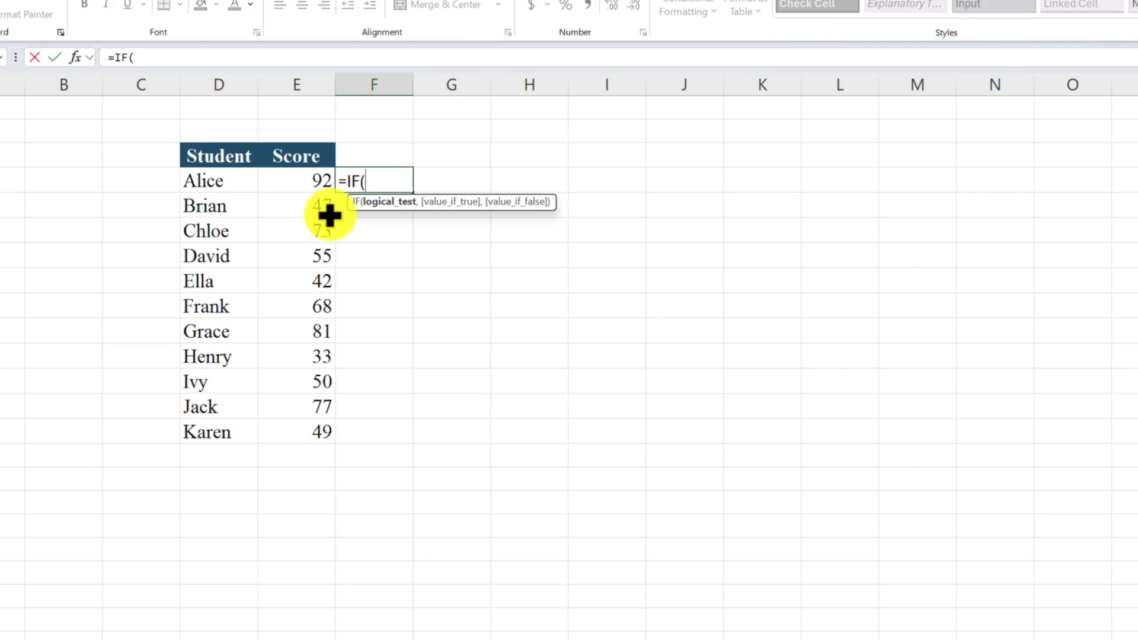
{"action": "key", "text": "Left"}
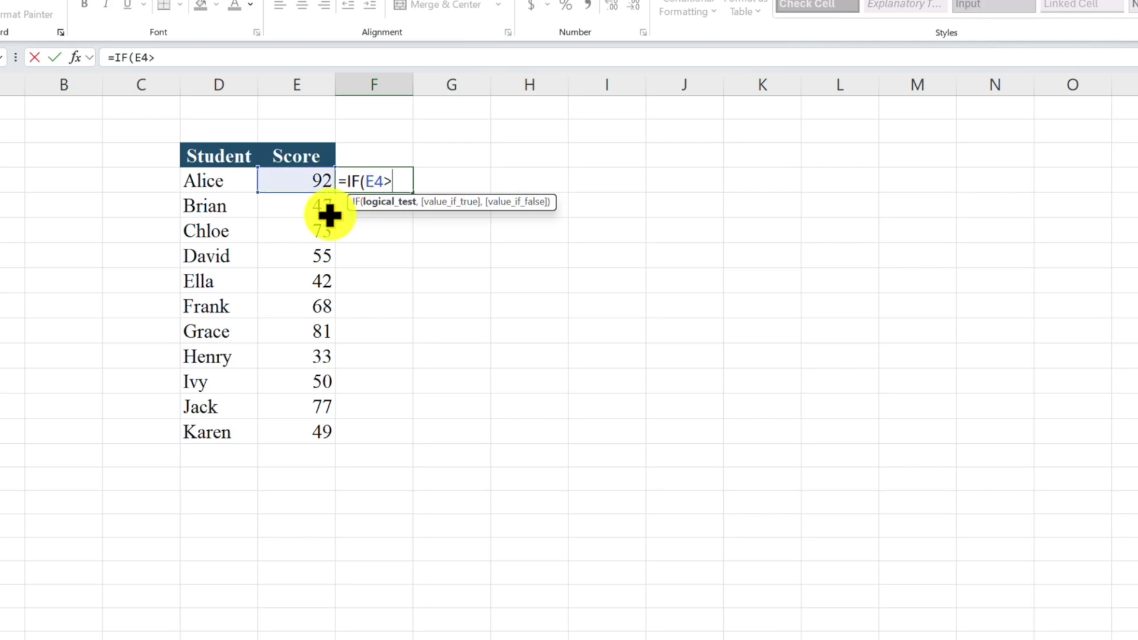
{"action": "type", "text": ">65,\"Pass\",\"Fail"}
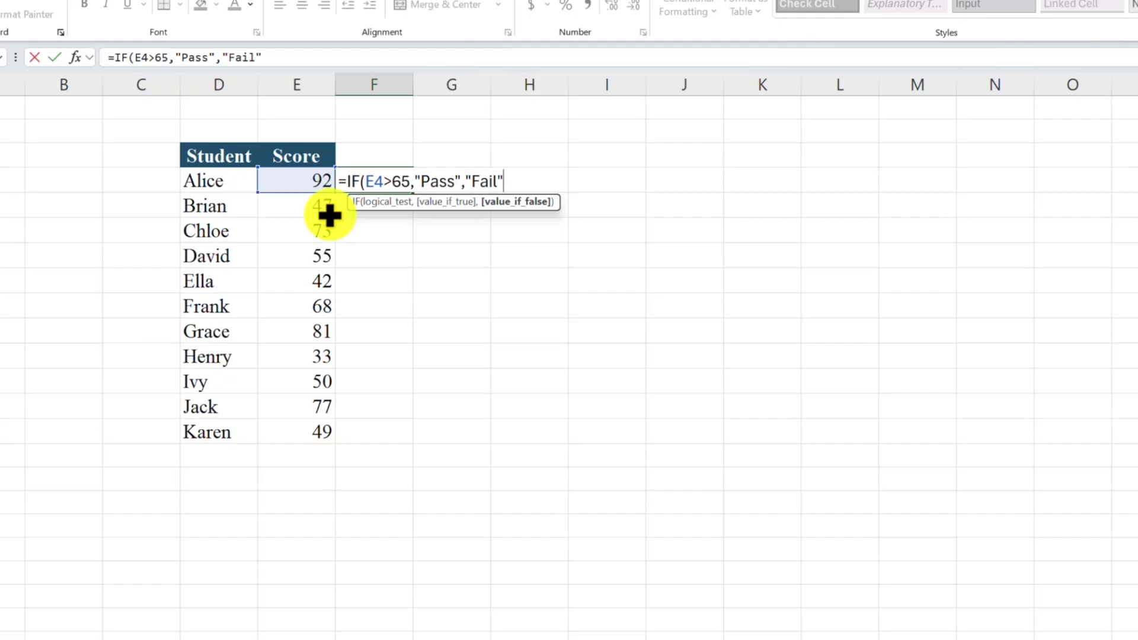
{"action": "type", "text": ")"}
{"action": "key", "text": "Return"}
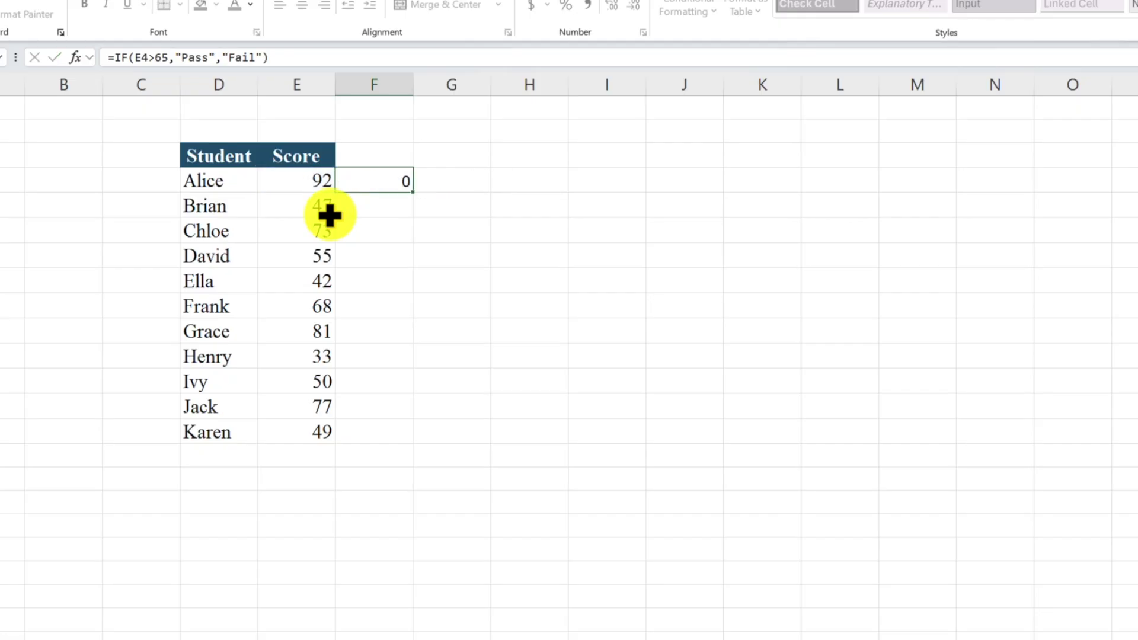
Copy the pass/fail formula from F4 down to F14 for every student.
{"action": "left_click", "coordinate": [353, 182]}
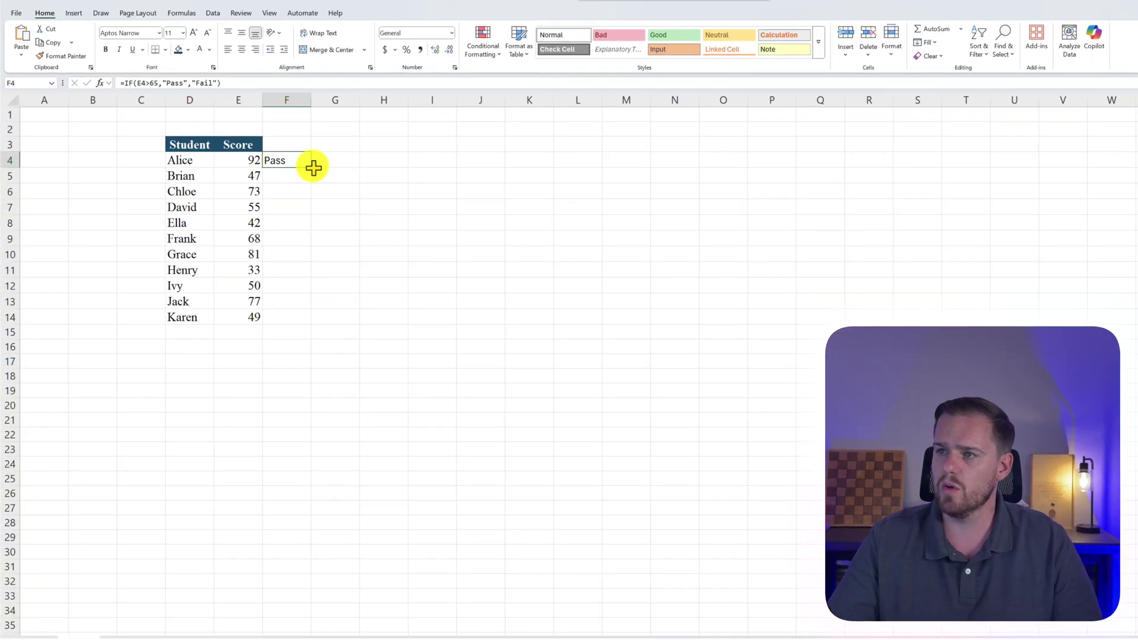
{"action": "double_click", "coordinate": [312, 167]}
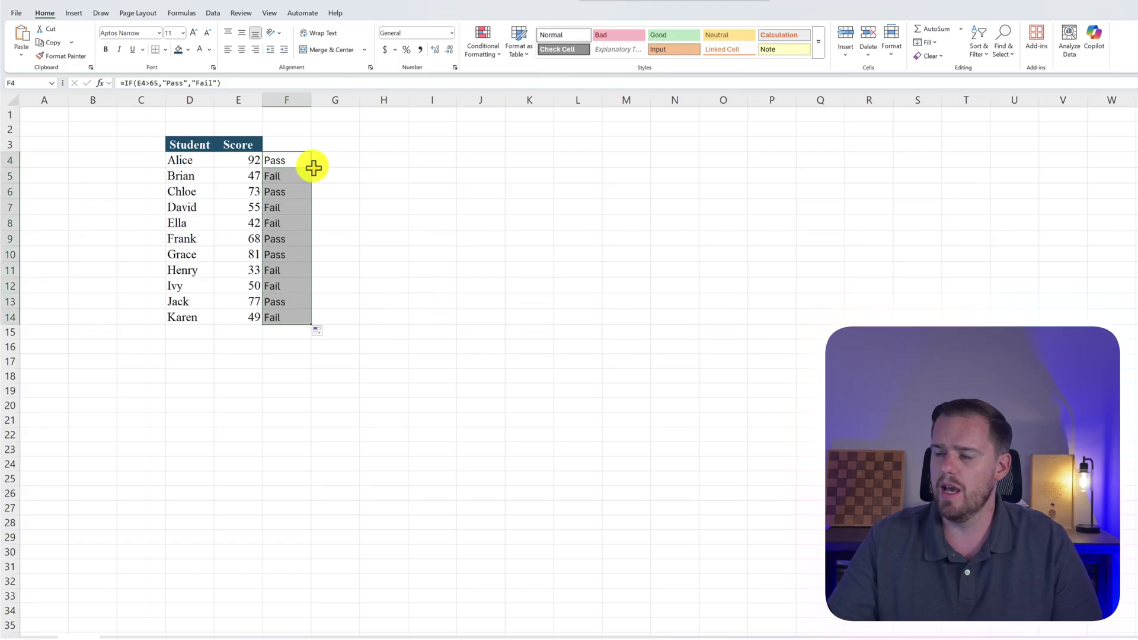
{"action": "left_click", "coordinate": [318, 171]}
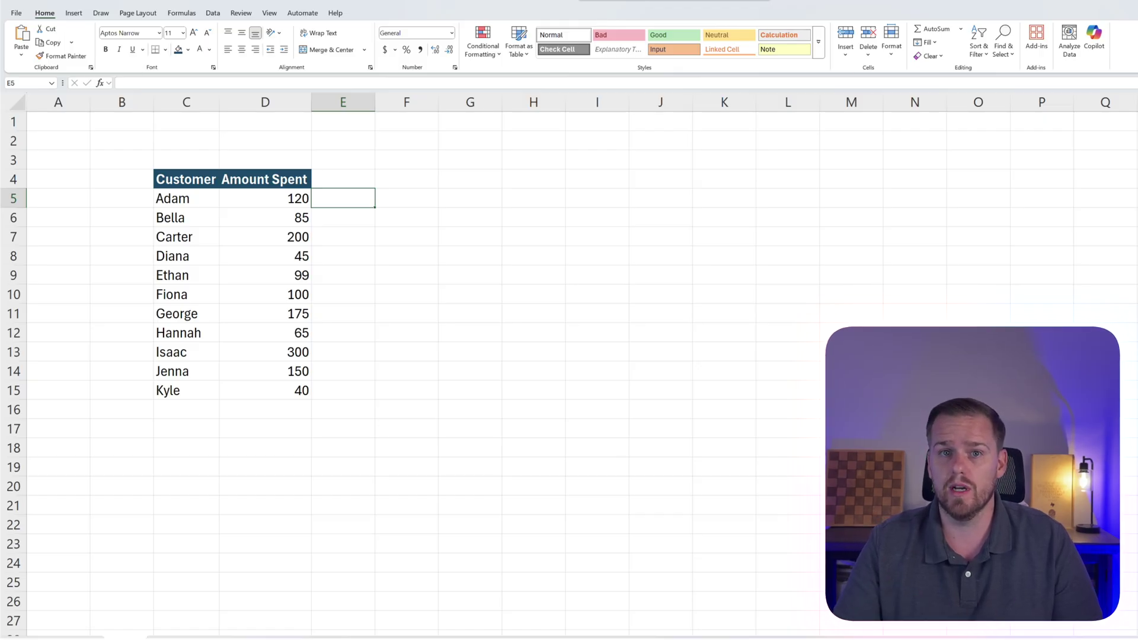
Enter =IF(D5>100,"Discount","No Discount") in E5 for Adam's amount spent.
{"action": "type", "text": "="}
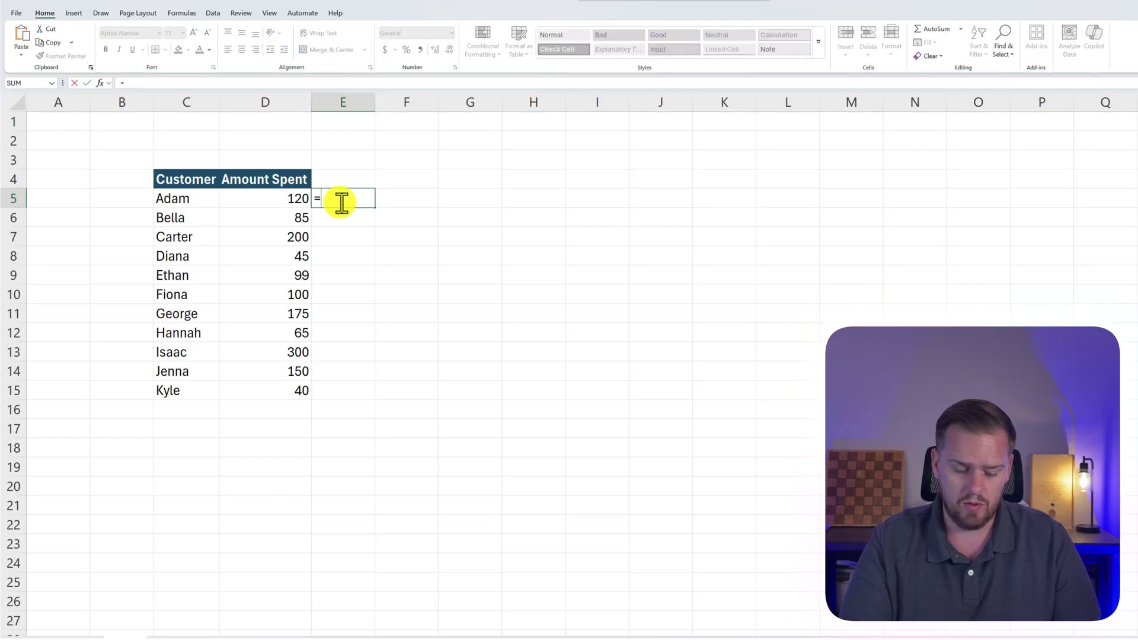
{"action": "type", "text": "IF("}
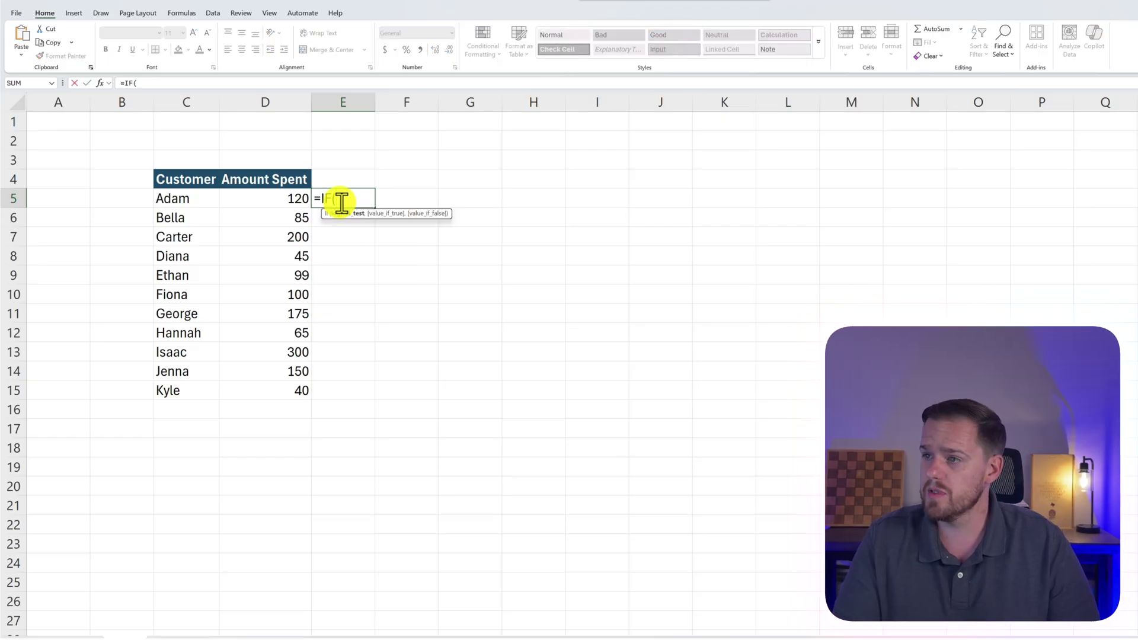
{"action": "key", "text": "Left"}
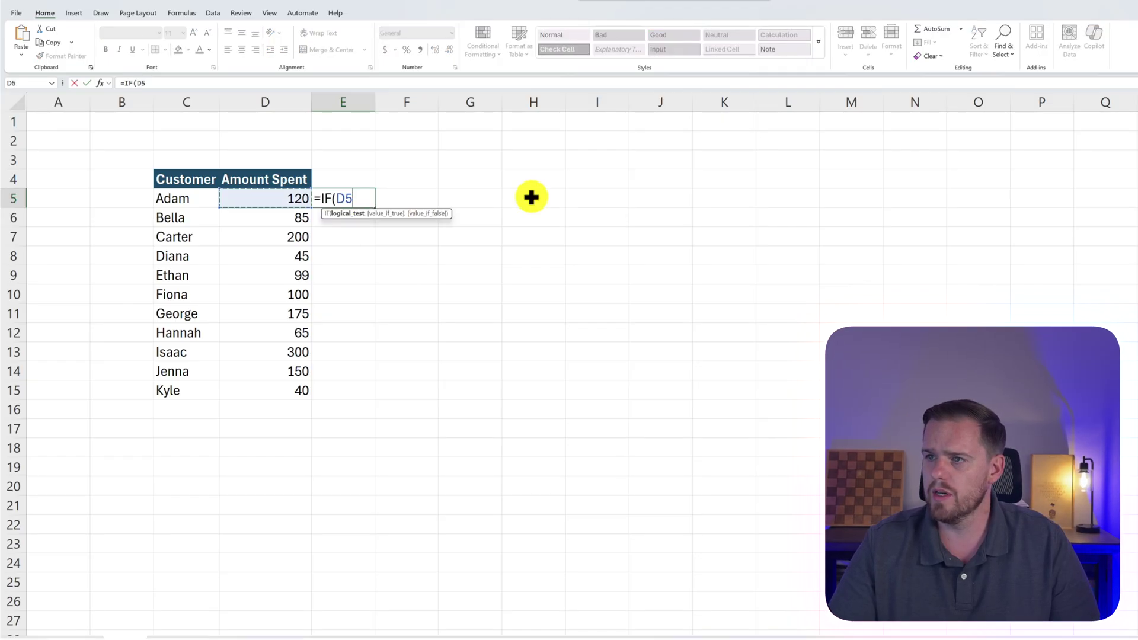
{"action": "type", "text": ">100,\"Discount\",\"No Discount"}
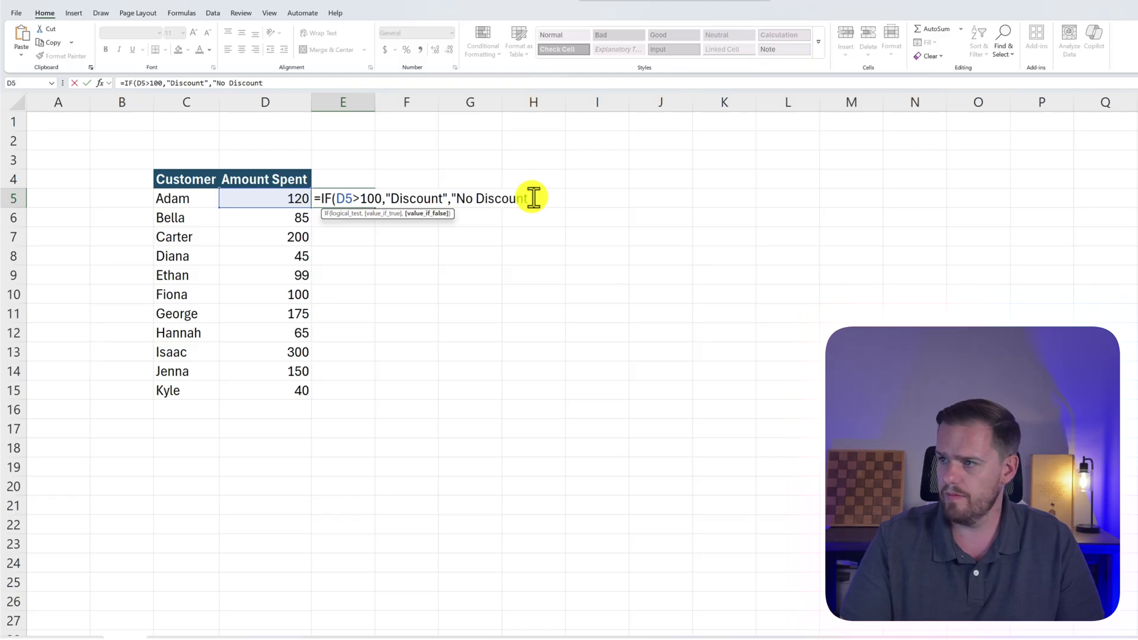
{"action": "type", "text": "\")"}
{"action": "key", "text": "Return"}
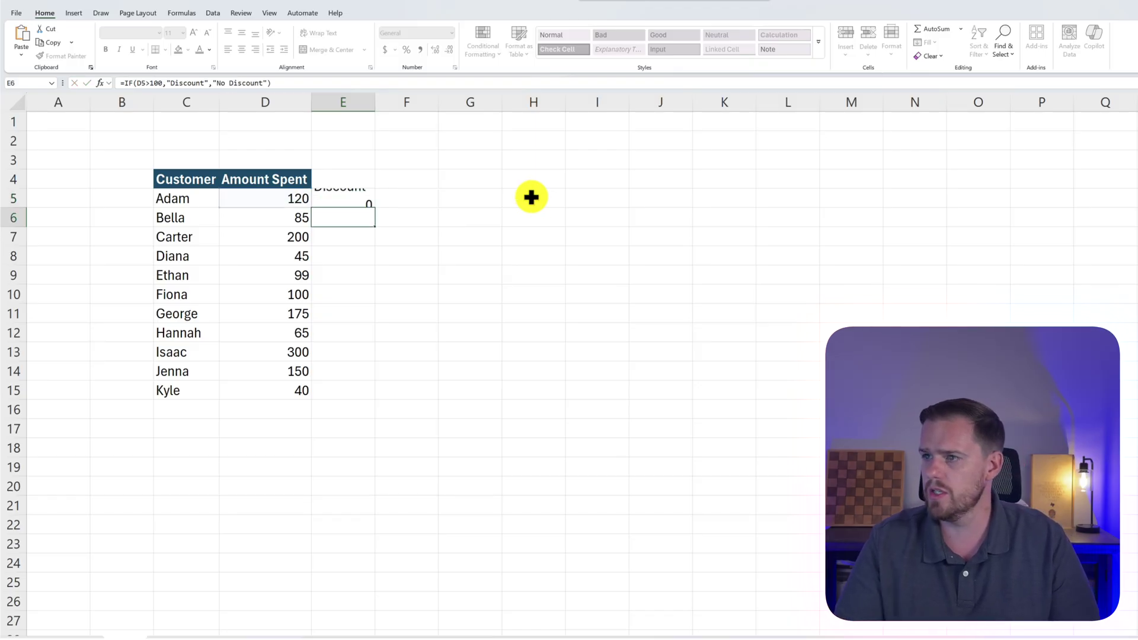
Fill the discount formula down to E15 and AutoFit column E.
{"action": "left_click", "coordinate": [366, 199]}
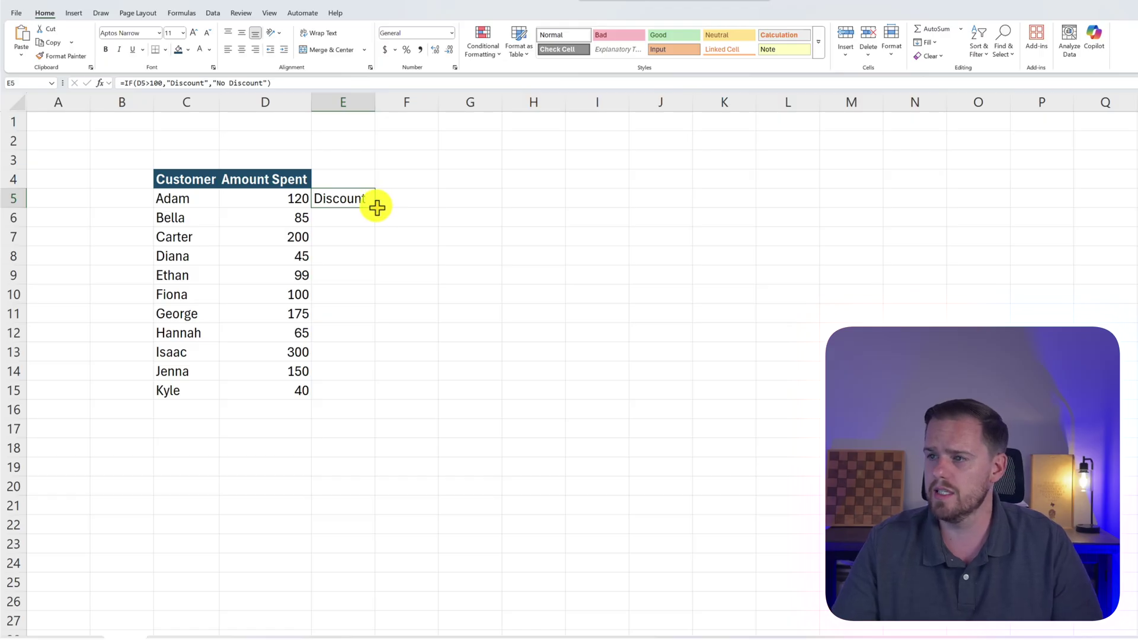
{"action": "double_click", "coordinate": [375, 208]}
{"action": "key", "text": "alt+h"}
{"action": "key", "text": "o"}
{"action": "key", "text": "i"}
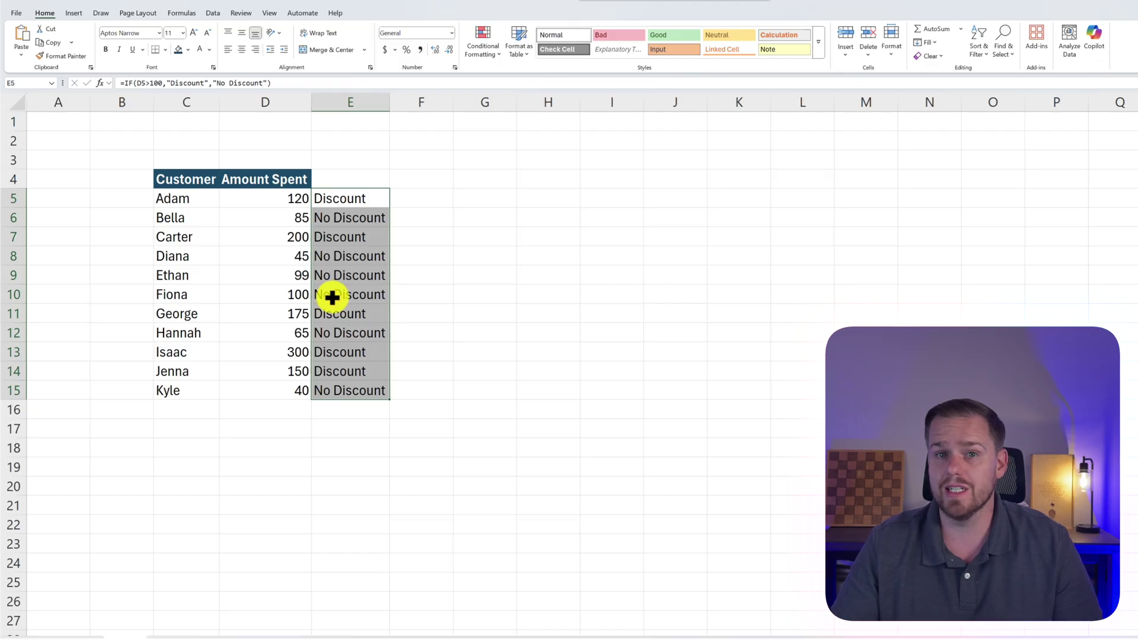
{"action": "double_click", "coordinate": [346, 197]}
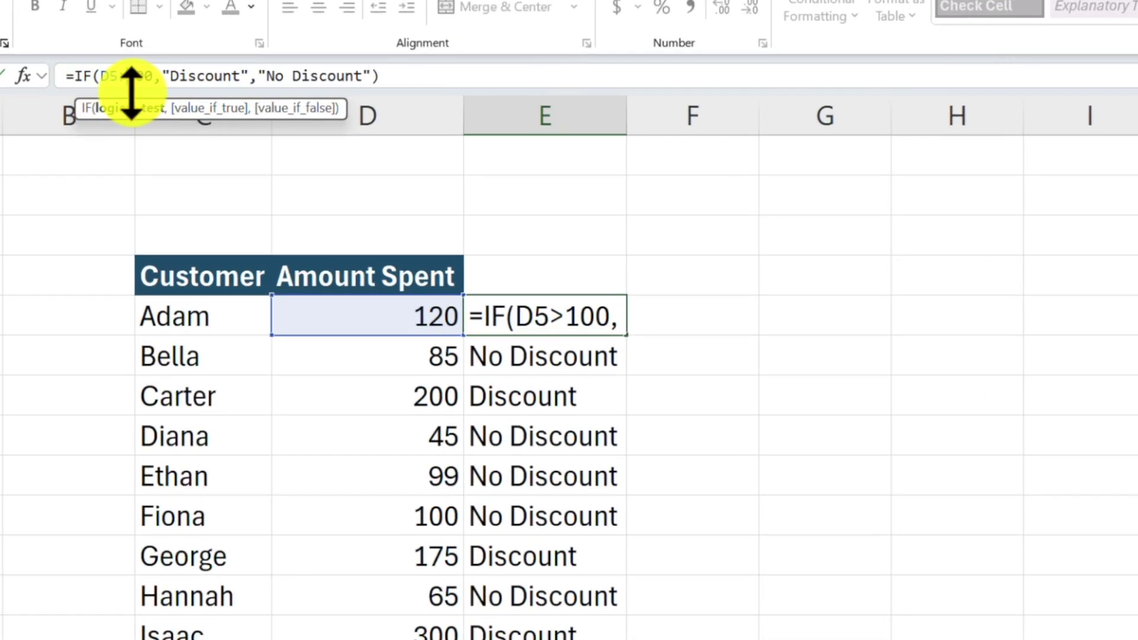
Change E5's condition from >100 to >=100 and refill the formula down the column.
{"action": "type", "text": "="}
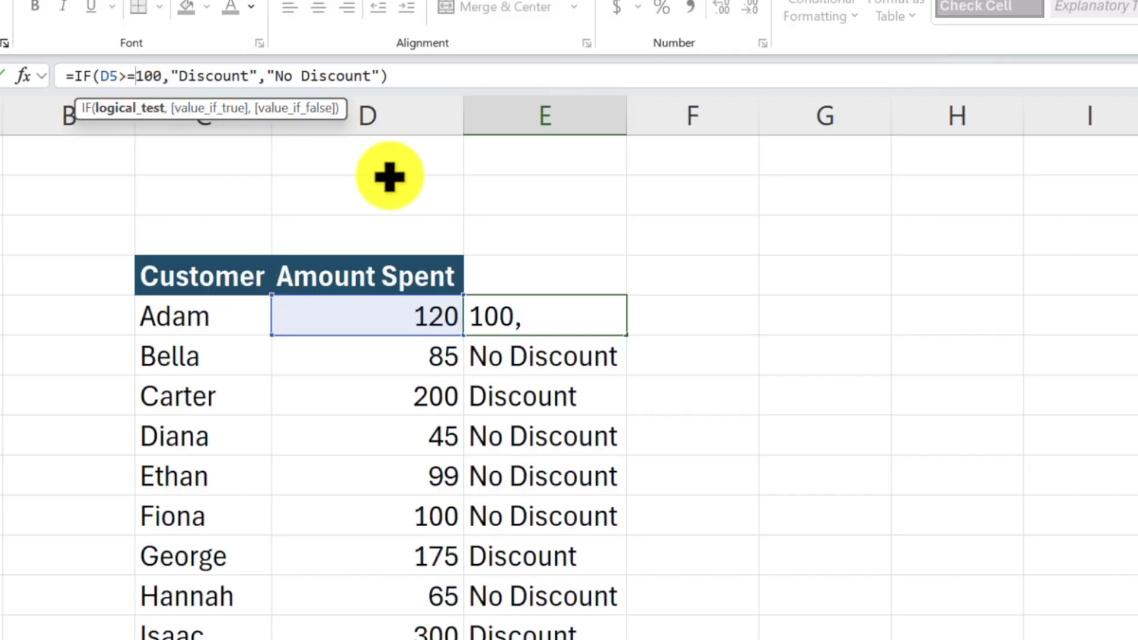
{"action": "key", "text": "Return"}
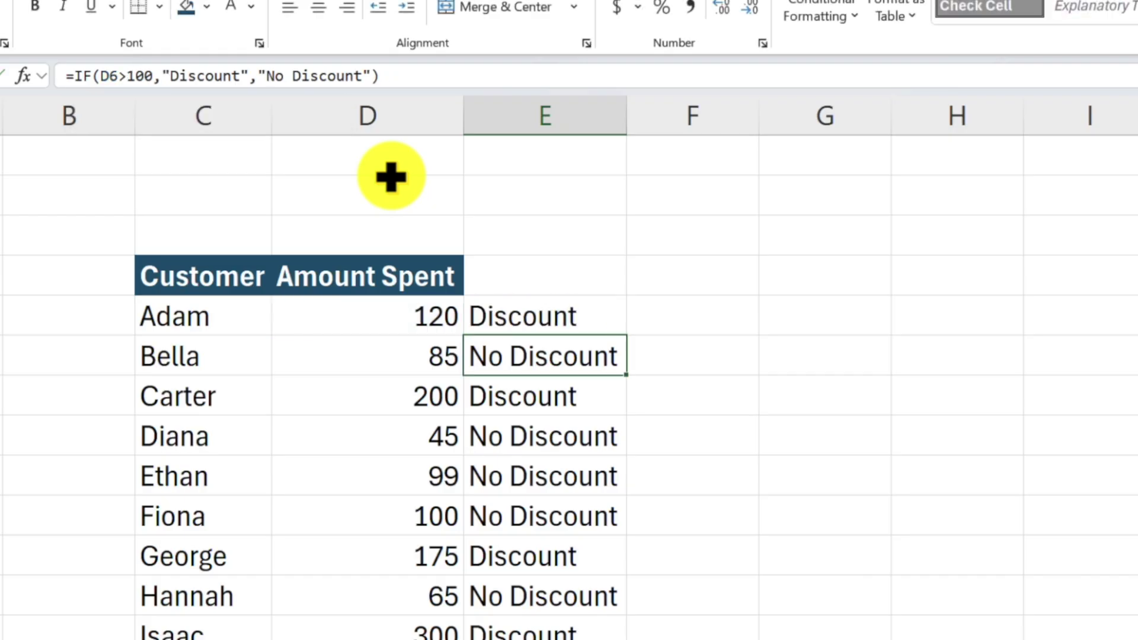
{"action": "key", "text": "Up"}
{"action": "double_click", "coordinate": [629, 341]}
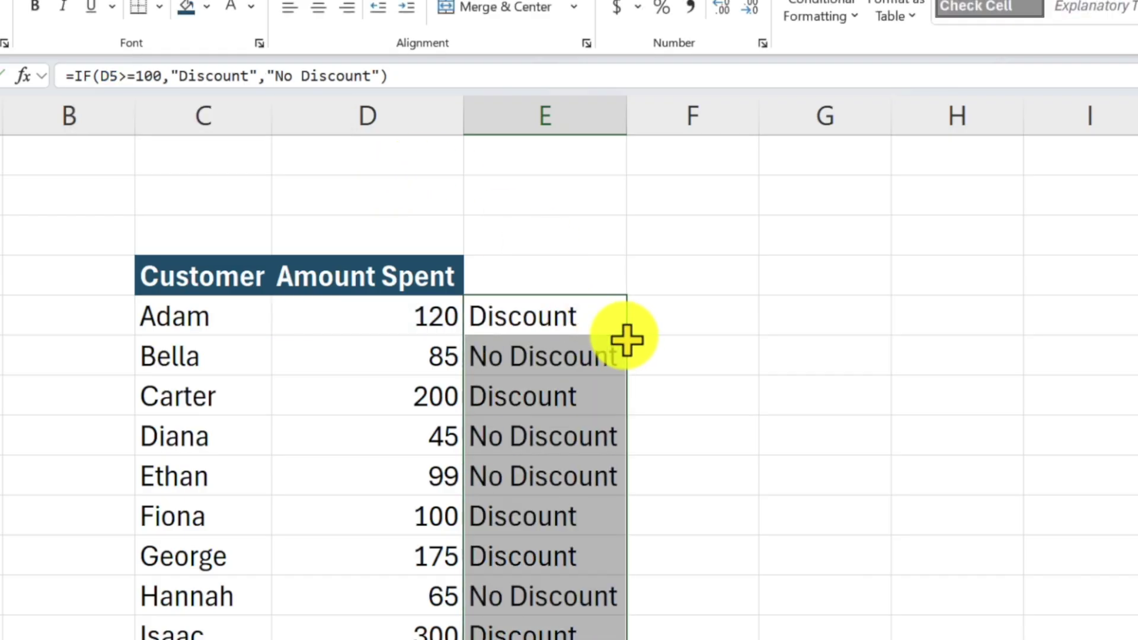
{"action": "left_click", "coordinate": [864, 344]}
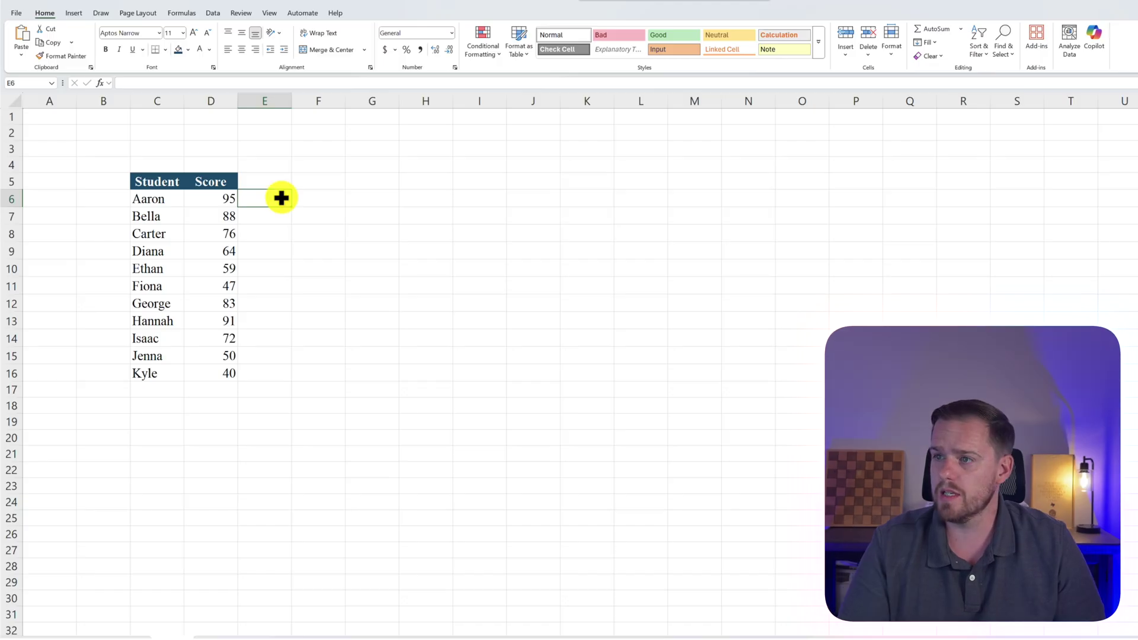
Enter =IFS(D6>90,"A",D6>80,"B",D6>70,"C",D6<70,"F") in E6 for Aaron.
{"action": "type", "text": "=ifs"}
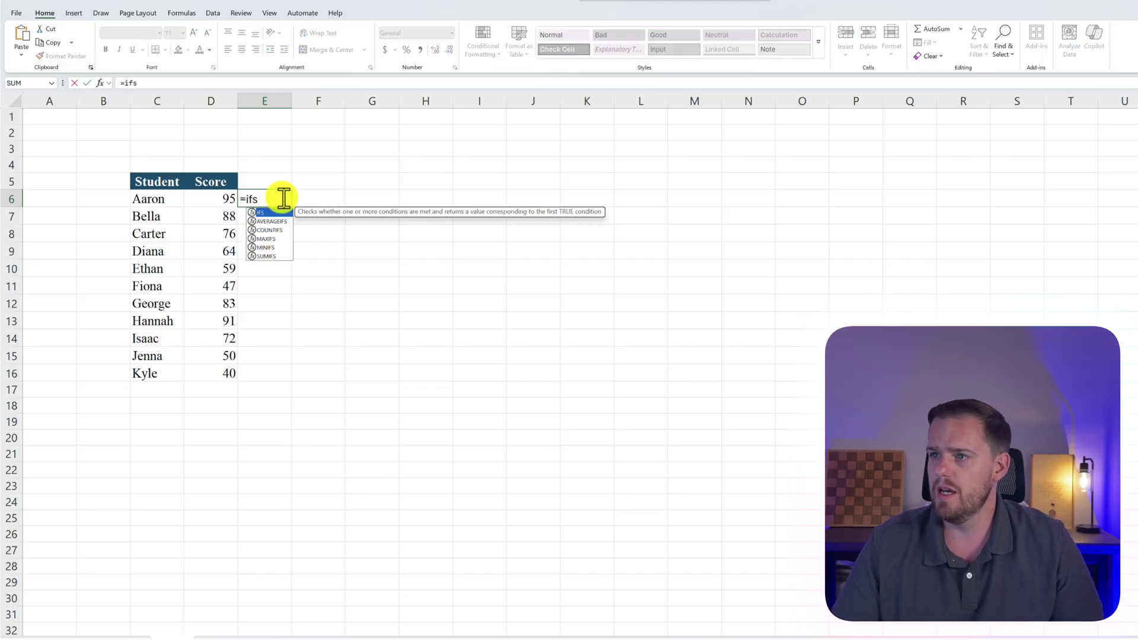
{"action": "key", "text": "Tab"}
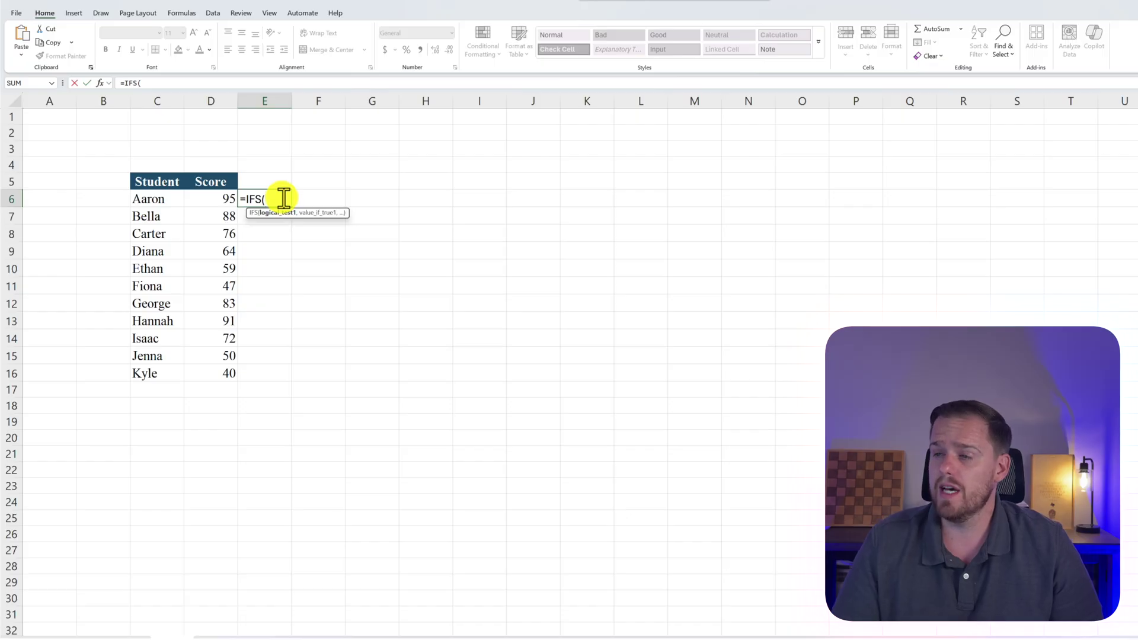
{"action": "key", "text": "Left"}
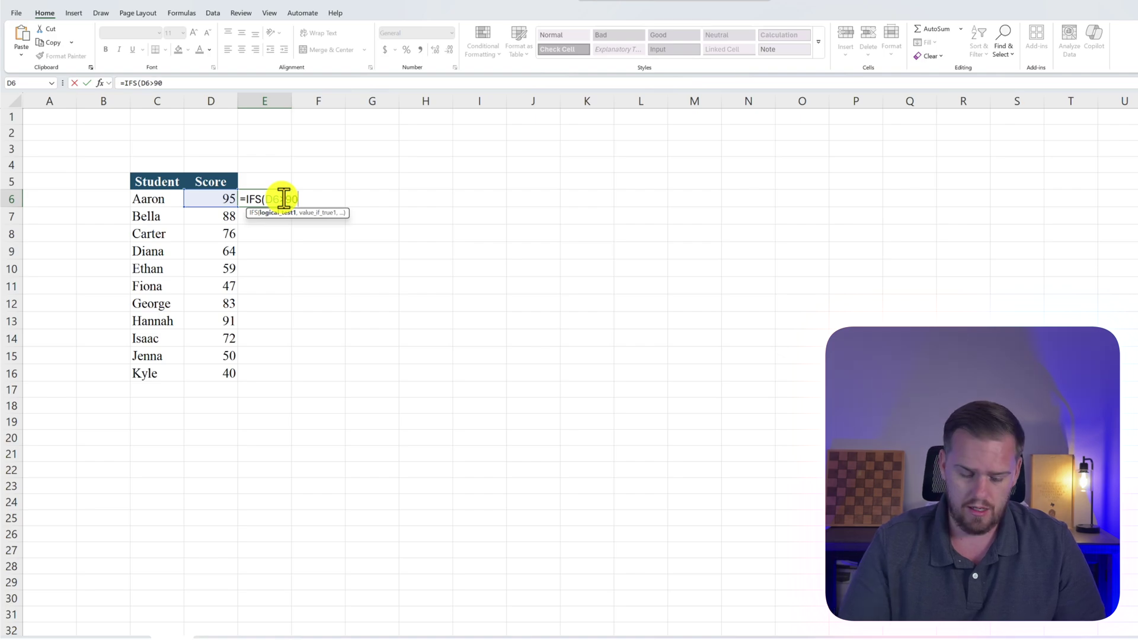
{"action": "type", "text": ">90,"}
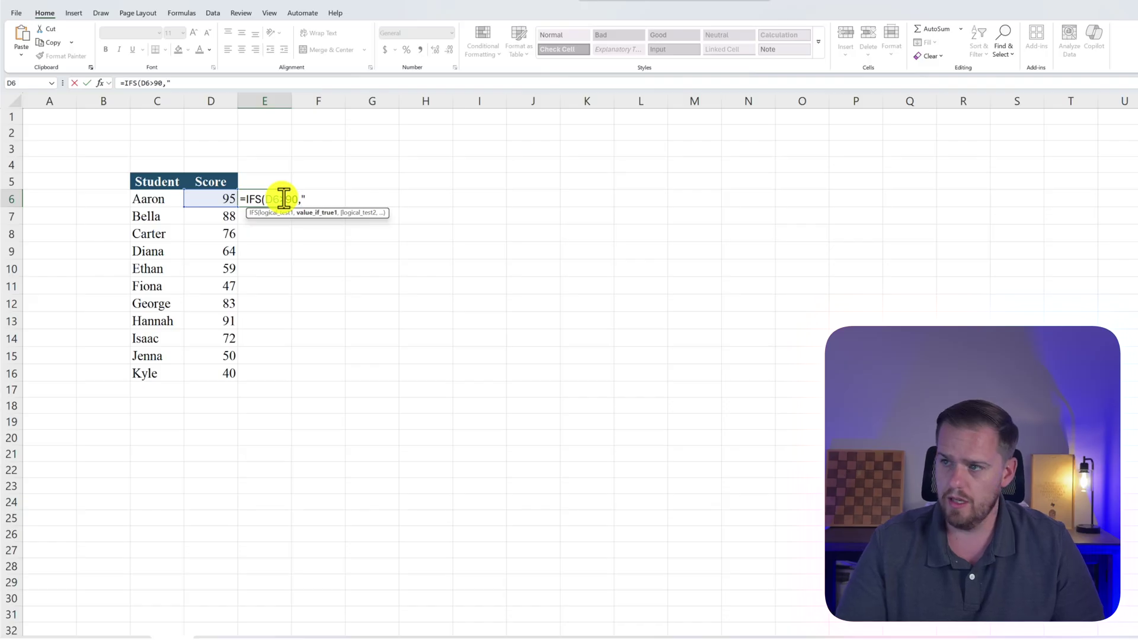
{"action": "type", "text": "\"A\""}
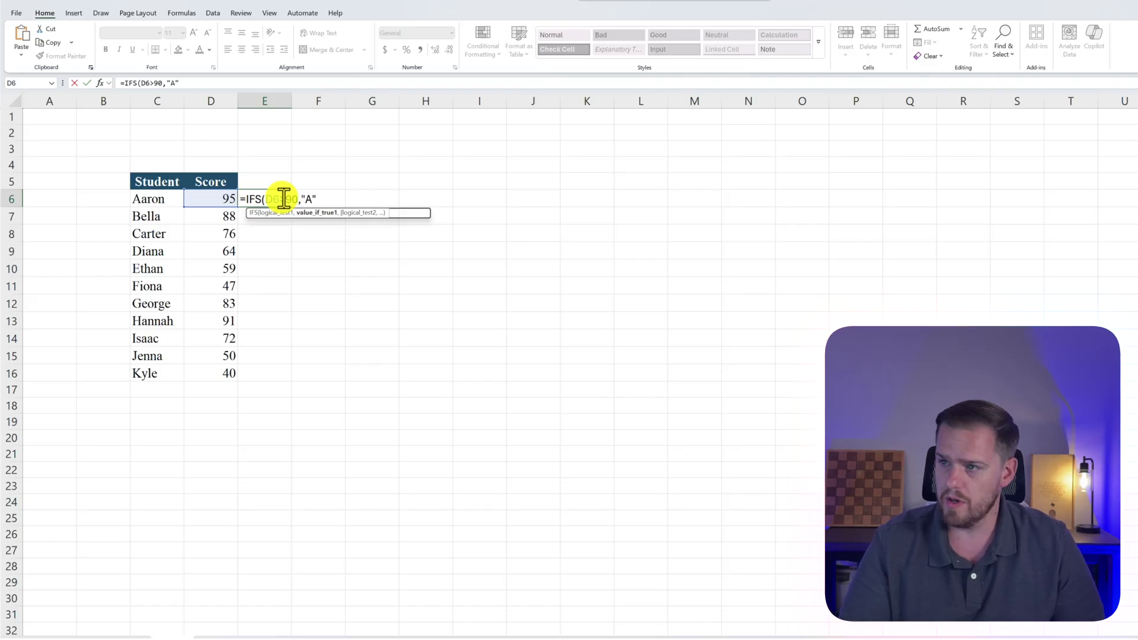
{"action": "type", "text": ","}
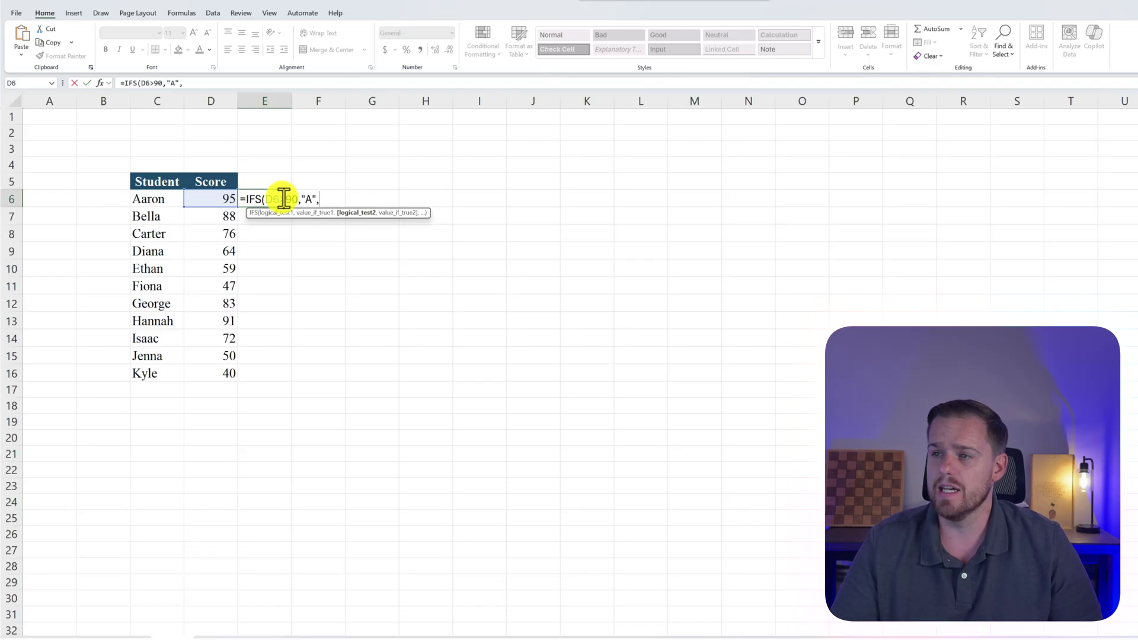
{"action": "key", "text": "Left"}
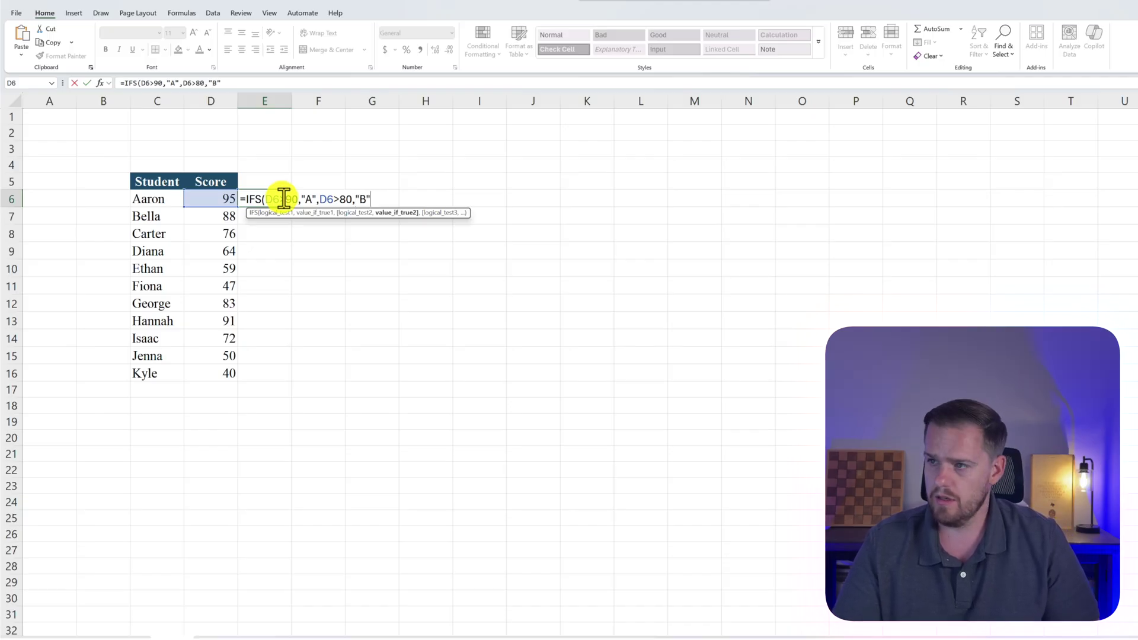
{"action": "type", "text": ","}
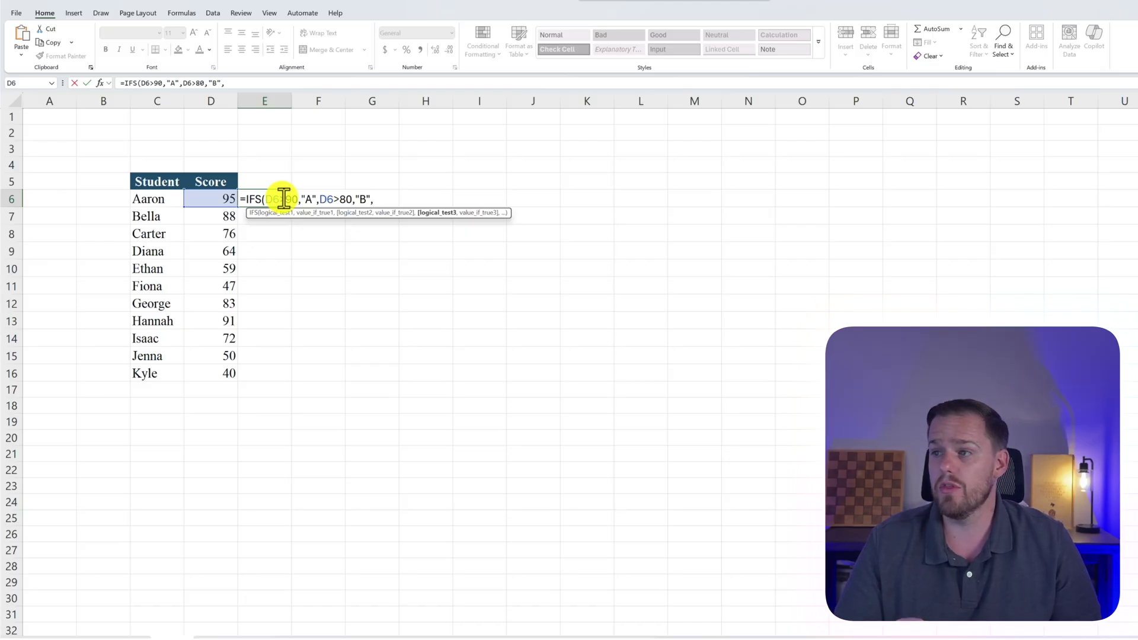
{"action": "key", "text": "Left"}
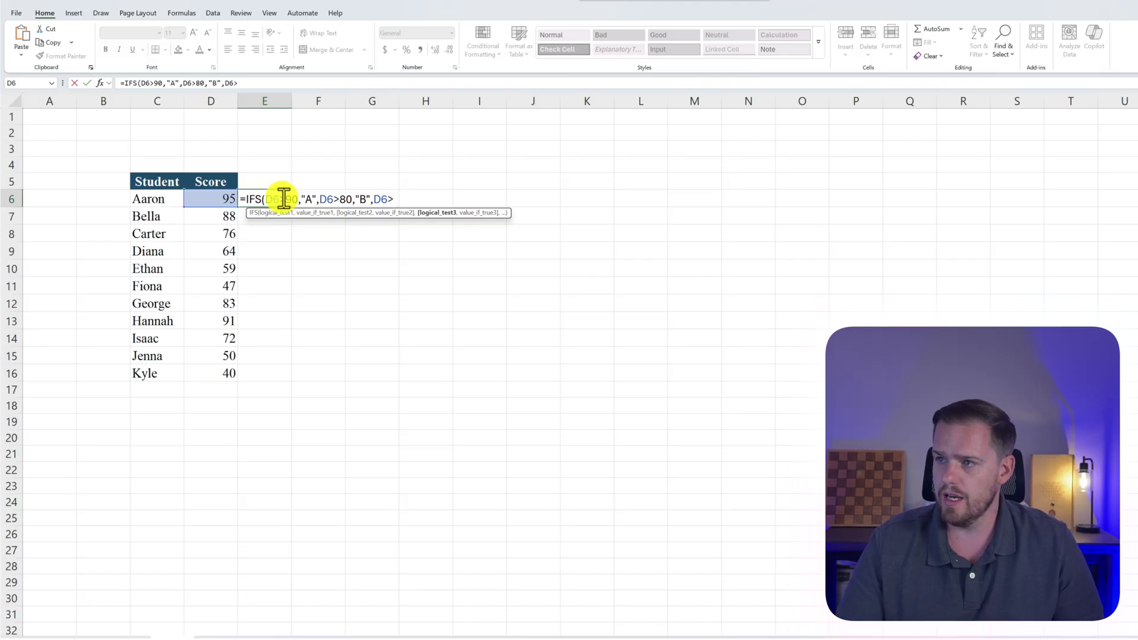
{"action": "type", "text": ">70,"}
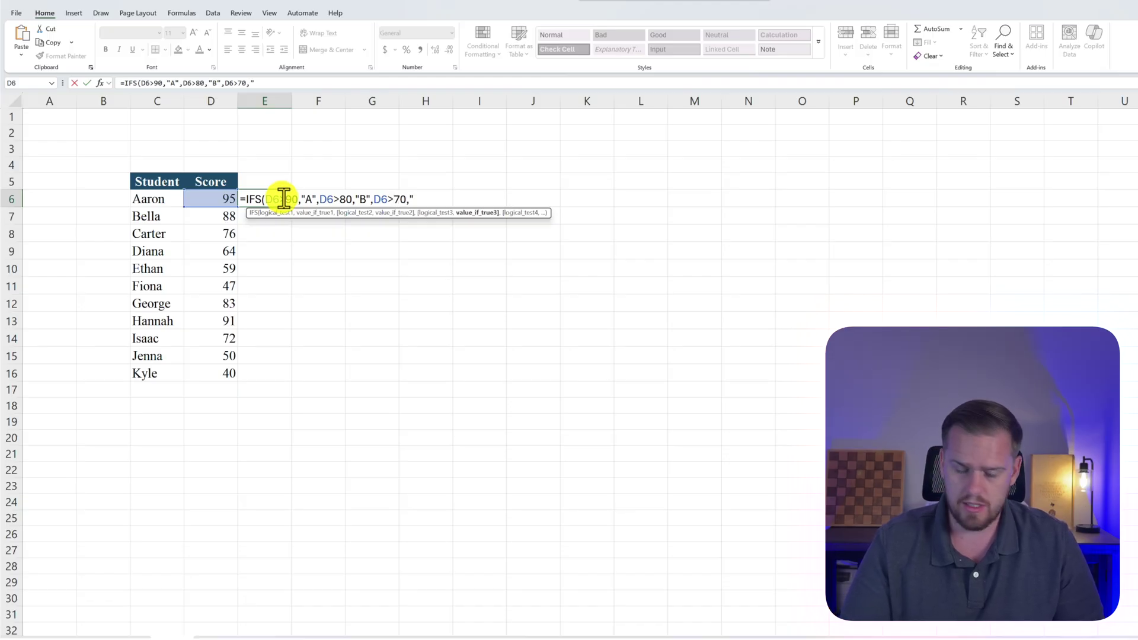
{"action": "type", "text": "\"C\","}
{"action": "key", "text": "Left"}
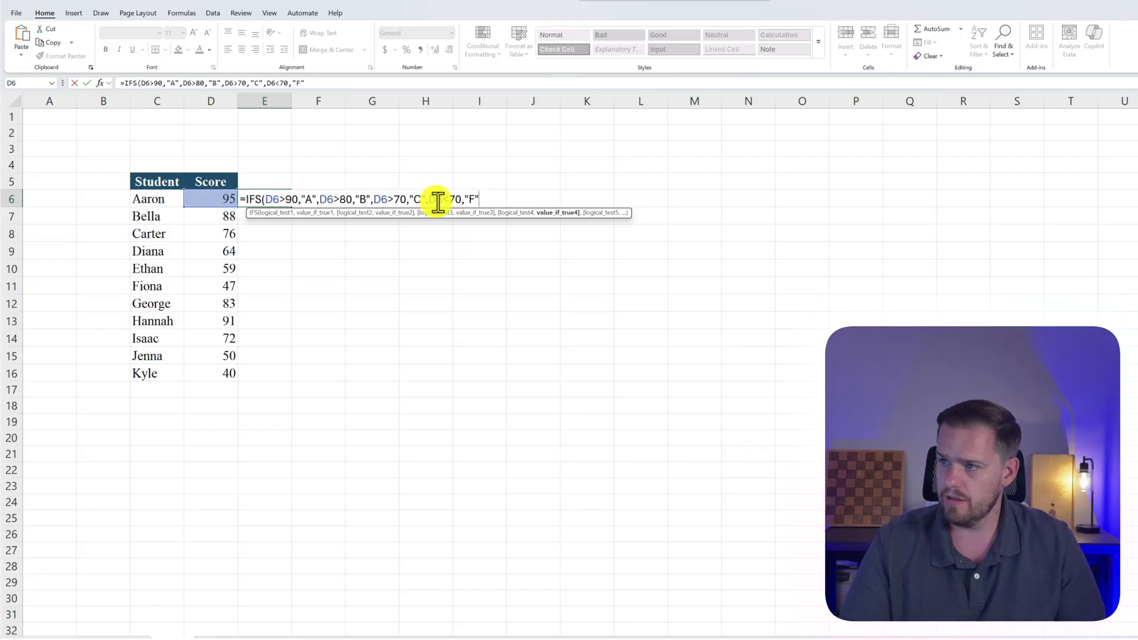
{"action": "type", "text": ")"}
{"action": "key", "text": "Return"}
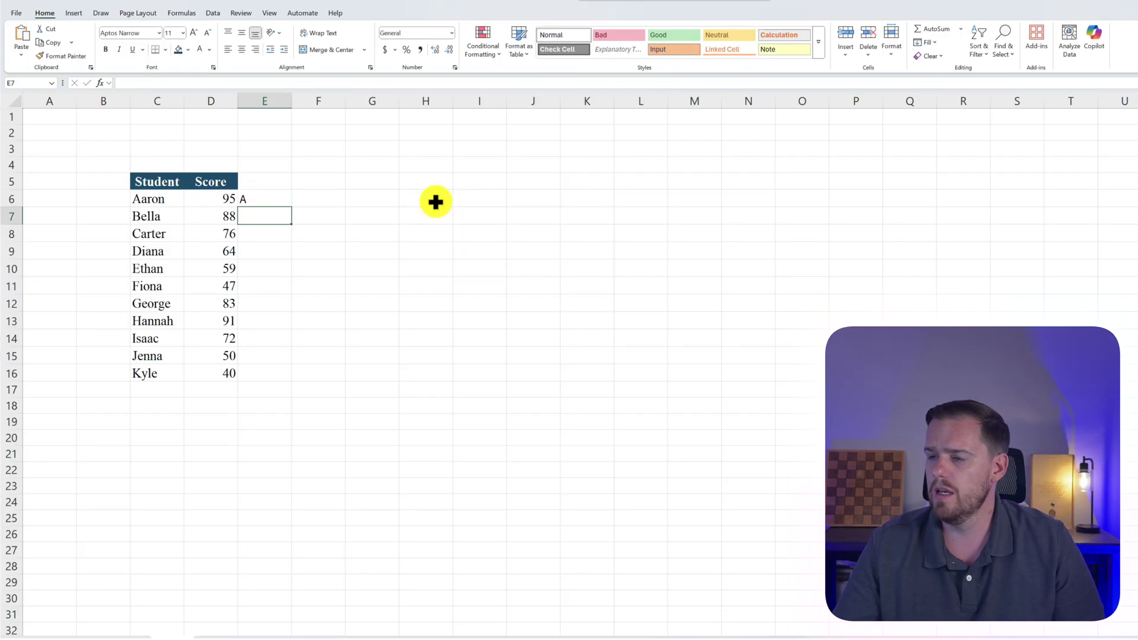
Fill the IFS grade formula from E6 down to Kyle's row in E16.
{"action": "left_click", "coordinate": [263, 198]}
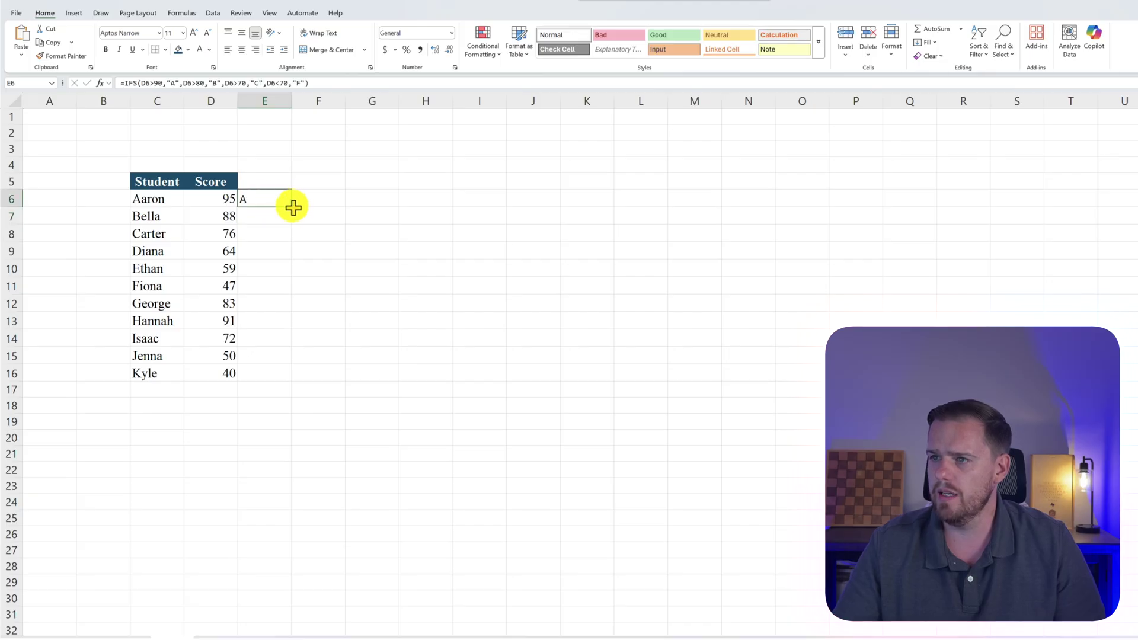
{"action": "double_click", "coordinate": [292, 207]}
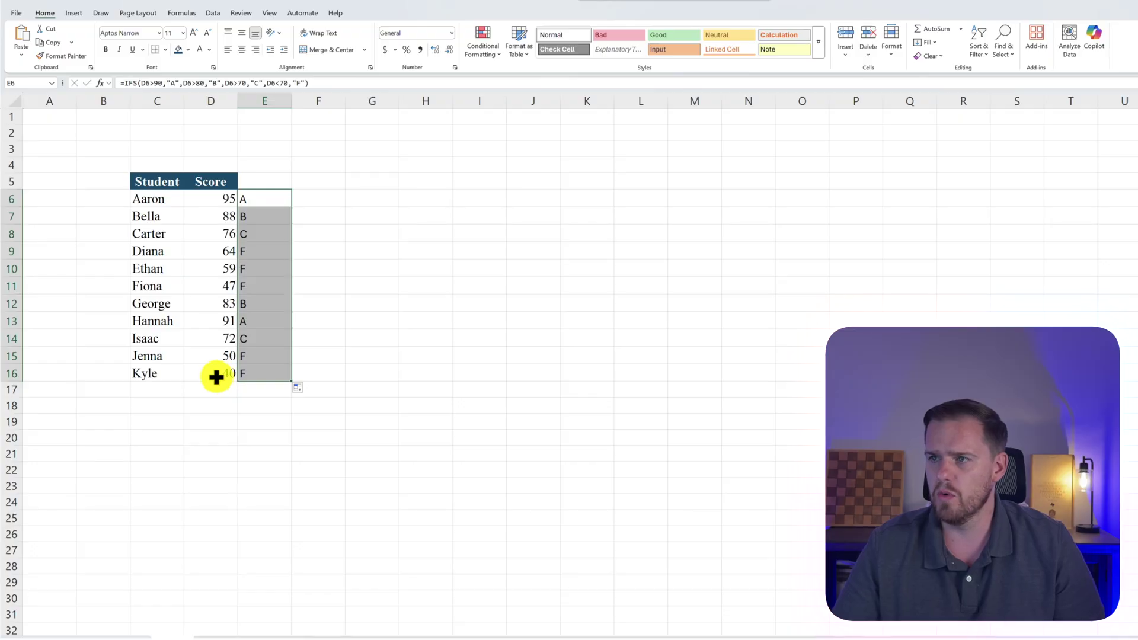
{"action": "left_click", "coordinate": [216, 377]}
{"action": "left_click", "coordinate": [252, 375]}
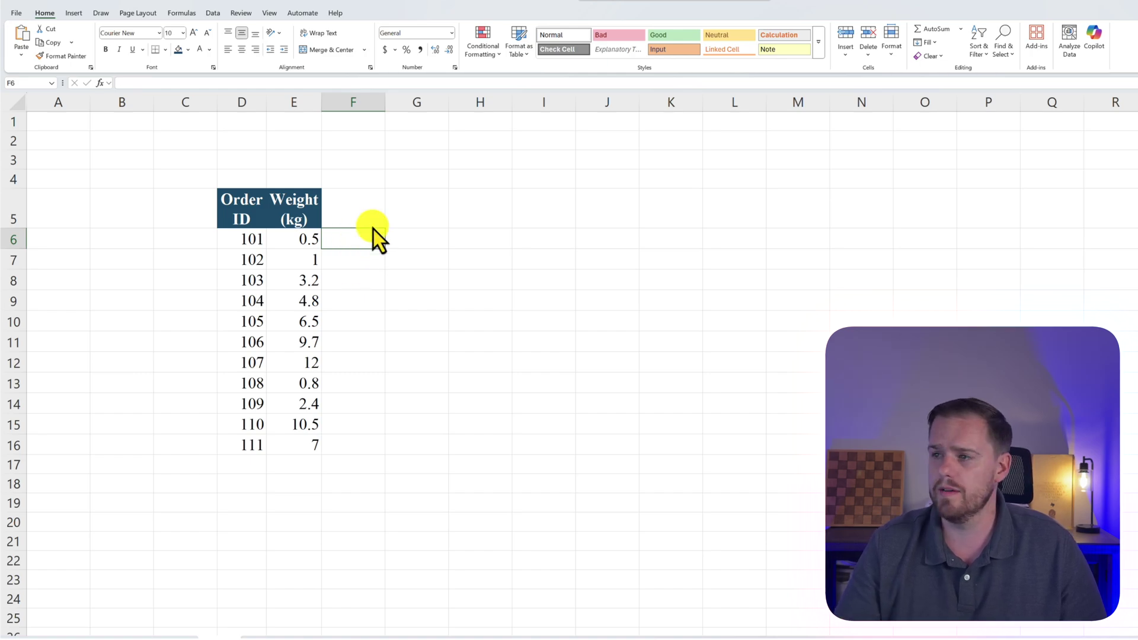
Paste the IFS shipping fee formula in F6, fill it to order 111, and format as currency.
{"action": "type", "text": "=IFS(E6<=1,5,E6<=5,10,E6<=10,20,E6>10,50)"}
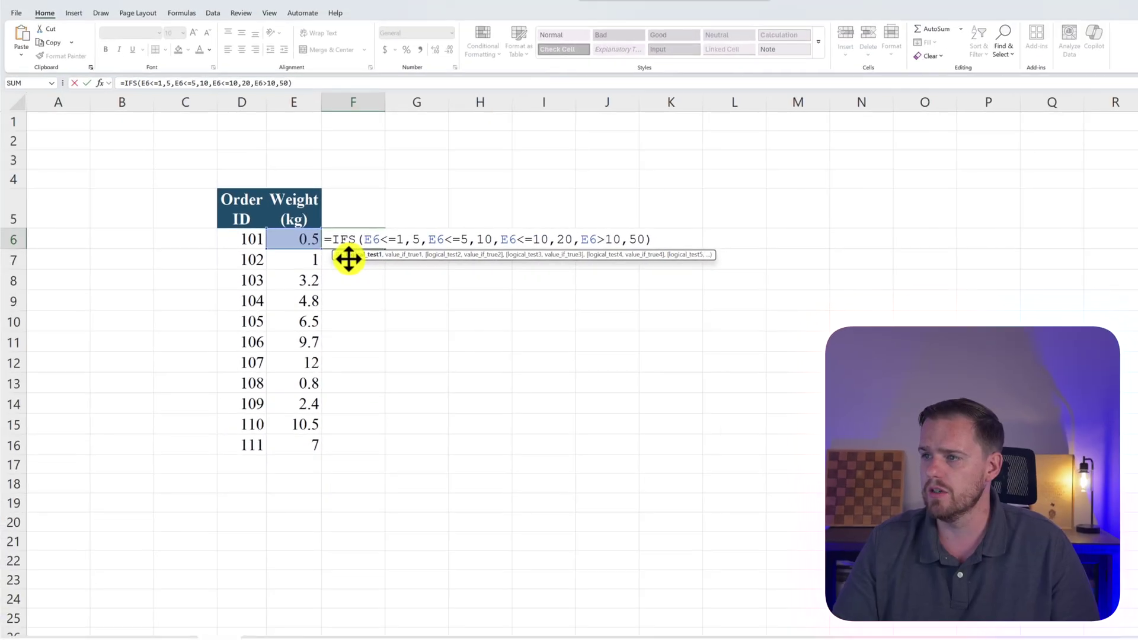
{"action": "key", "text": "Return"}
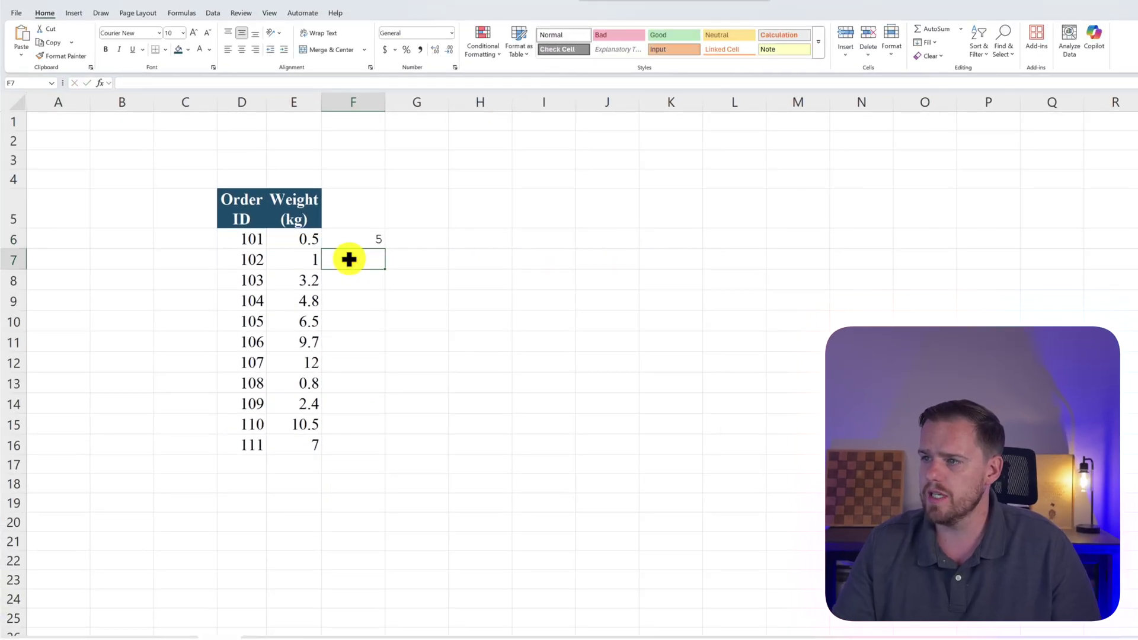
{"action": "left_click", "coordinate": [359, 245]}
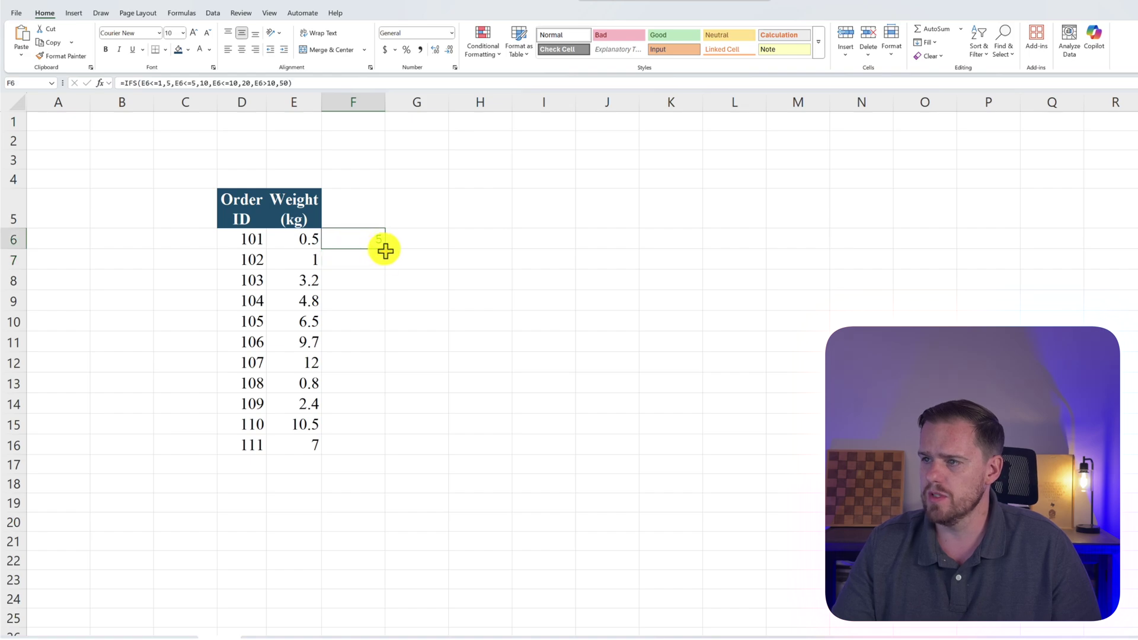
{"action": "double_click", "coordinate": [385, 249]}
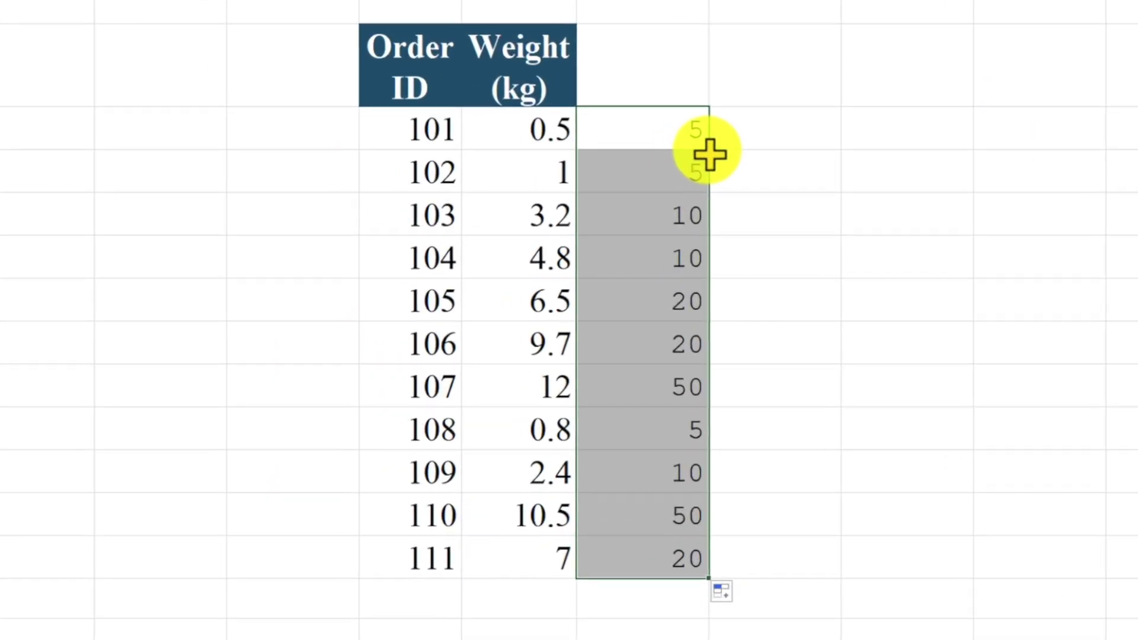
{"action": "key", "text": "ctrl+shift+4"}
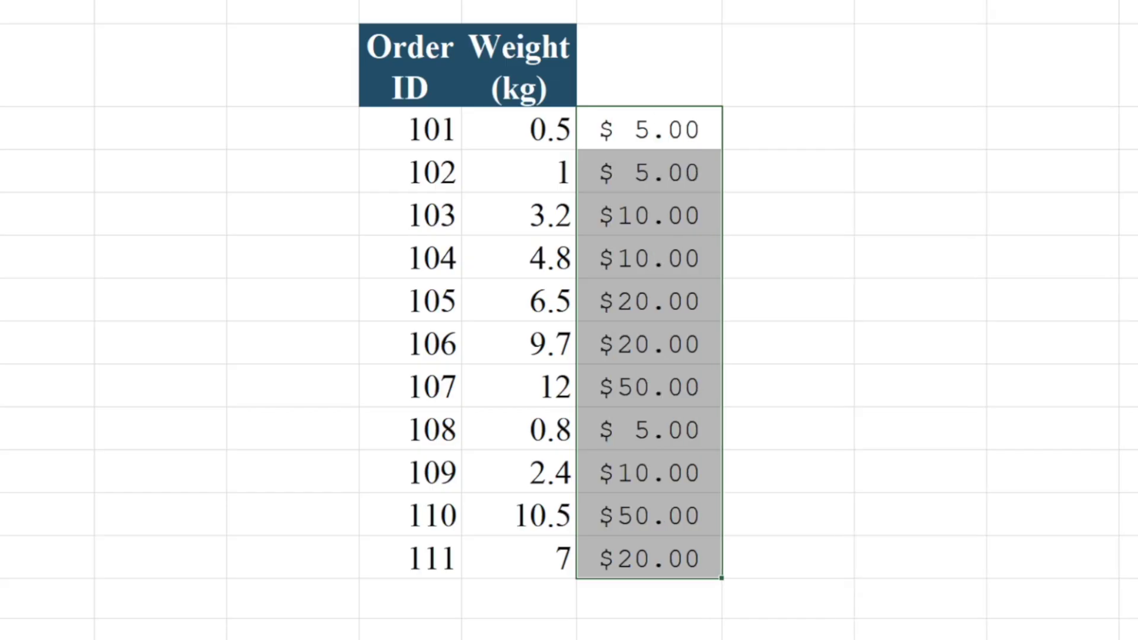
{"action": "left_click", "coordinate": [760, 156]}
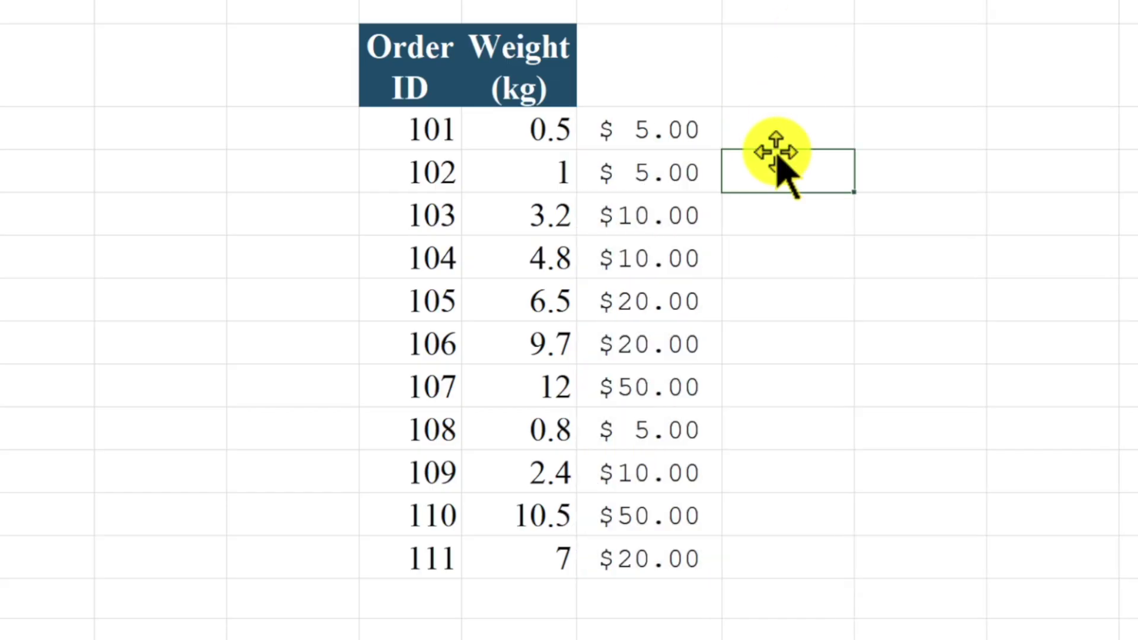
Add the header 'Shipping fees' above the fee column.
{"action": "left_click", "coordinate": [661, 134]}
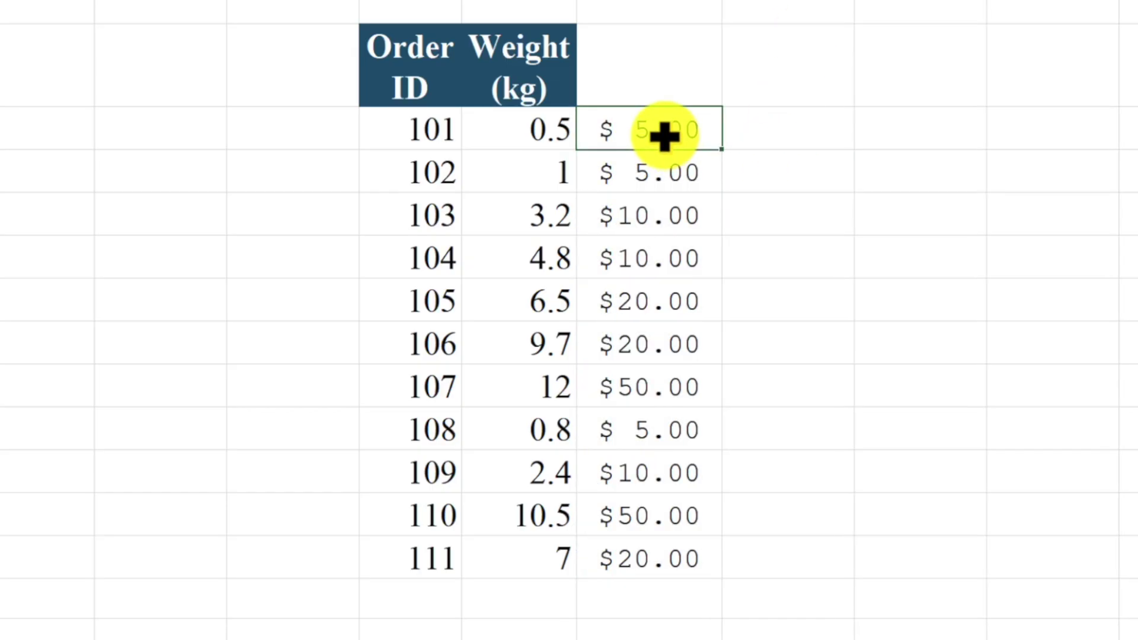
{"action": "key", "text": "Down"}
{"action": "key", "text": "Down"}
{"action": "key", "text": "Down"}
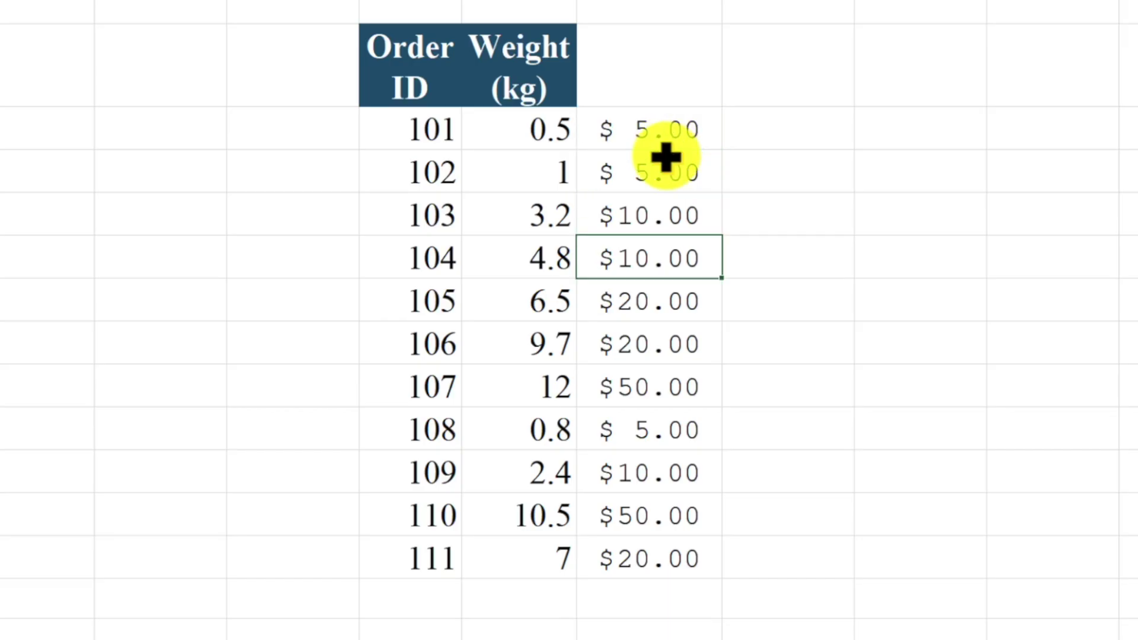
{"action": "left_click", "coordinate": [675, 79]}
{"action": "type", "text": "Shi"}
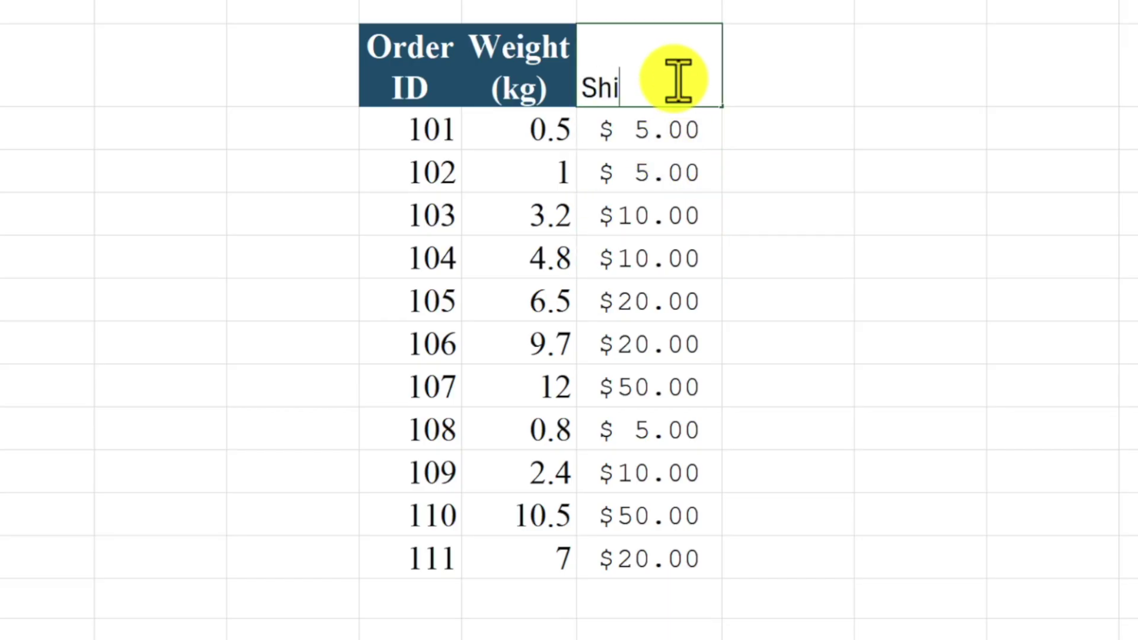
{"action": "type", "text": "pping fees"}
{"action": "key", "text": "Return"}
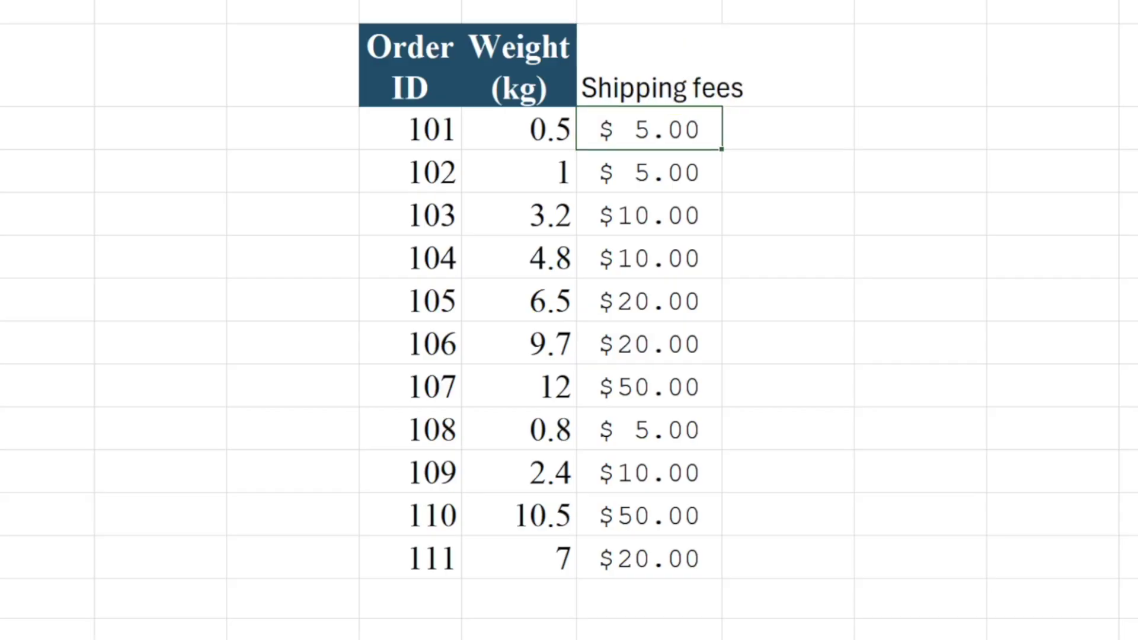
Copy the Weight header's formatting onto the Shipping fees header with Format Painter.
{"action": "left_click", "coordinate": [545, 87]}
{"action": "key", "text": "alt+h"}
{"action": "key", "text": "f"}
{"action": "key", "text": "p"}
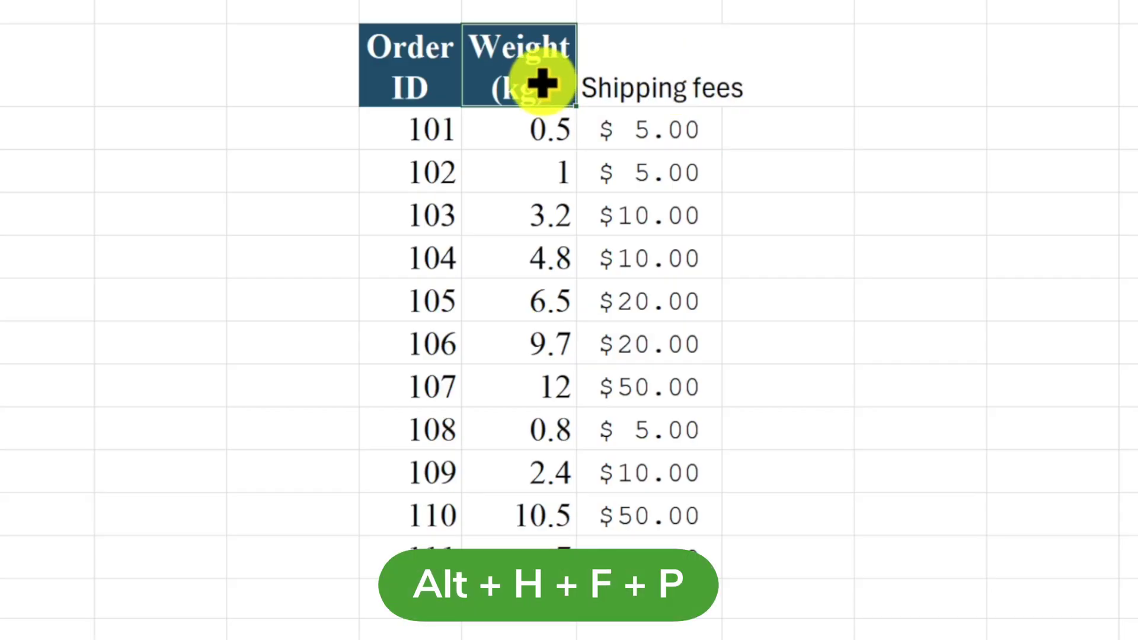
{"action": "left_click", "coordinate": [620, 74]}
{"action": "left_click", "coordinate": [782, 118]}
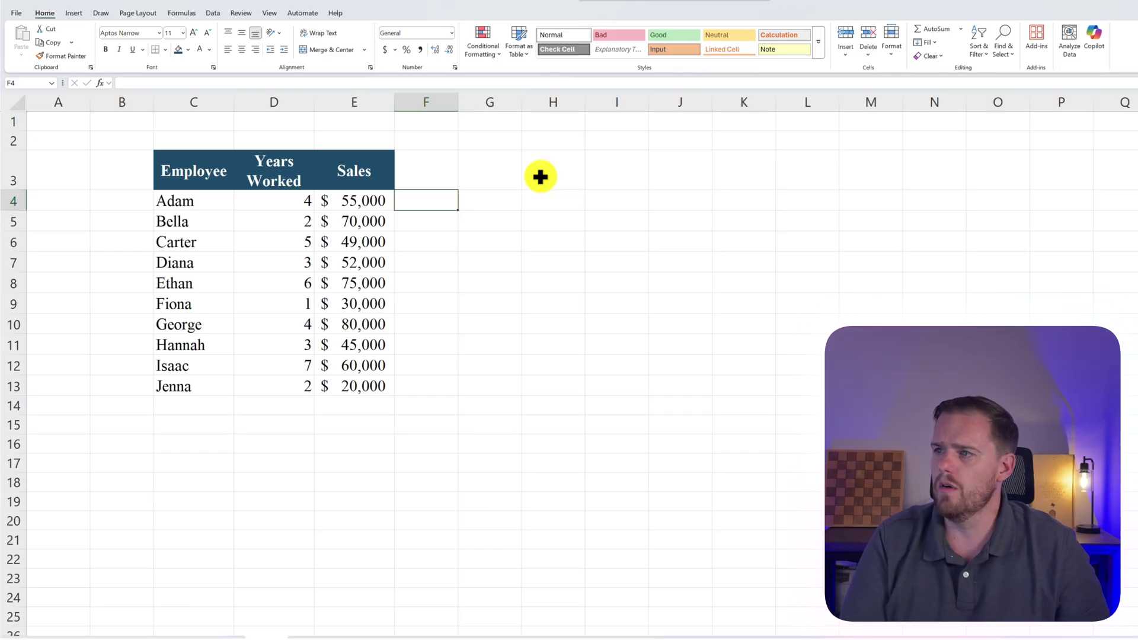
Enter =IF(AND(D4>=3,E4>=30000),"Bonus","No Bonus") in F4 and fill it down to row 13.
{"action": "type", "text": "="}
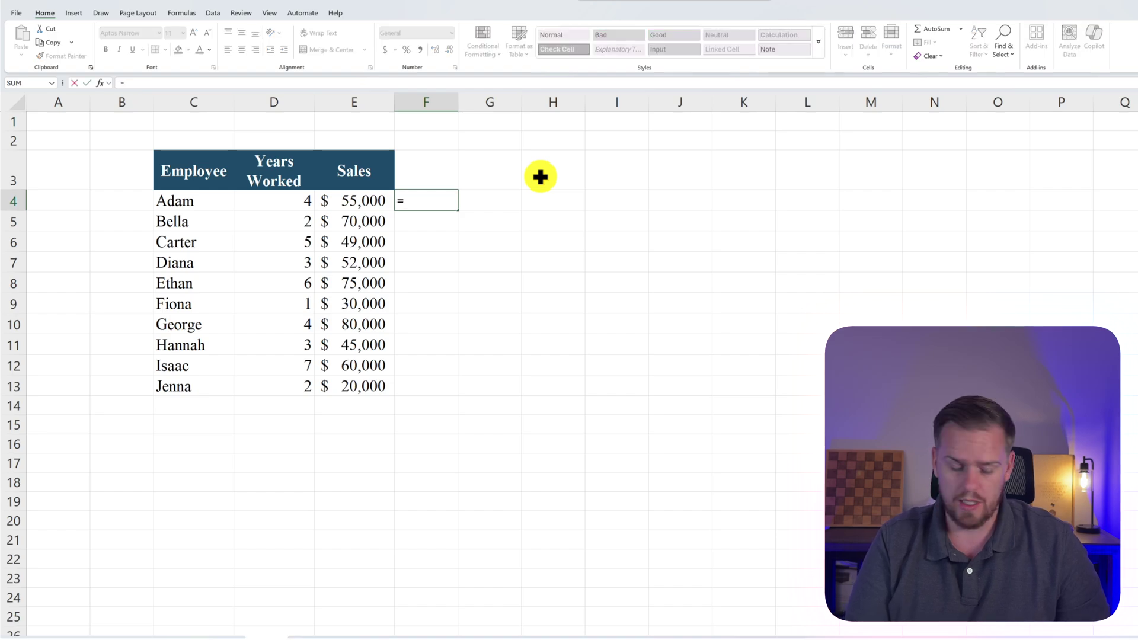
{"action": "type", "text": "IF("}
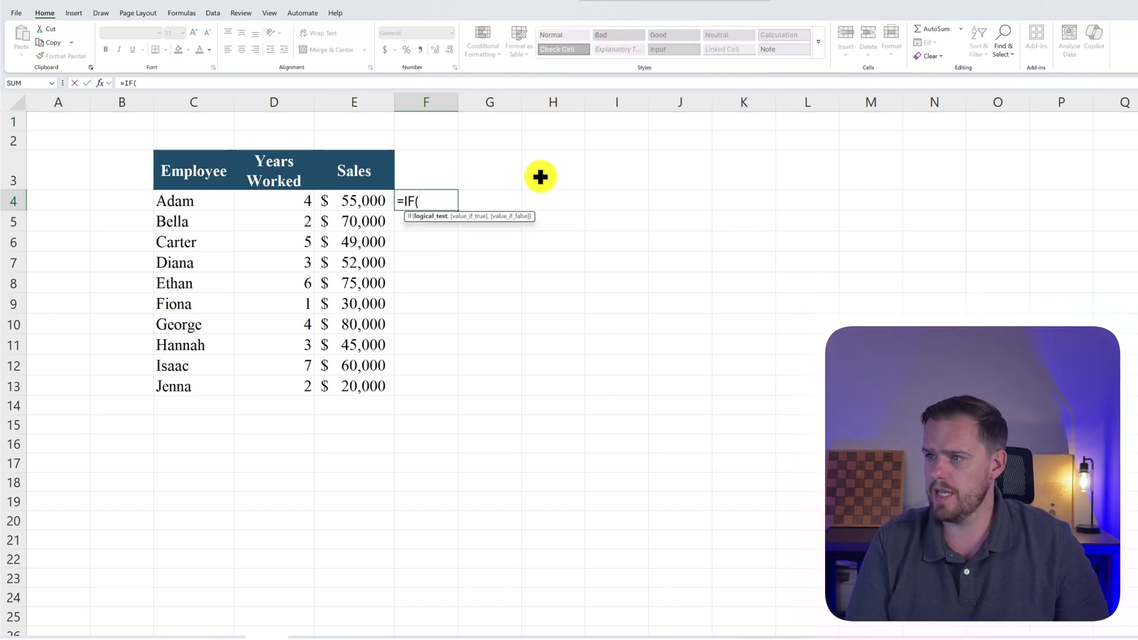
{"action": "type", "text": "and"}
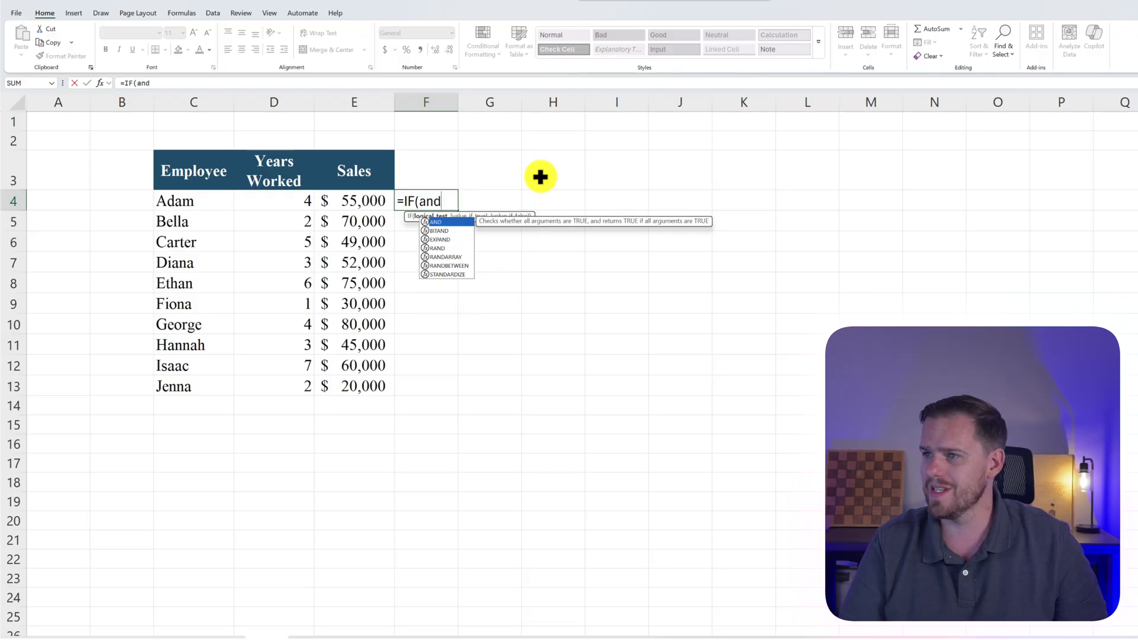
{"action": "key", "text": "Tab"}
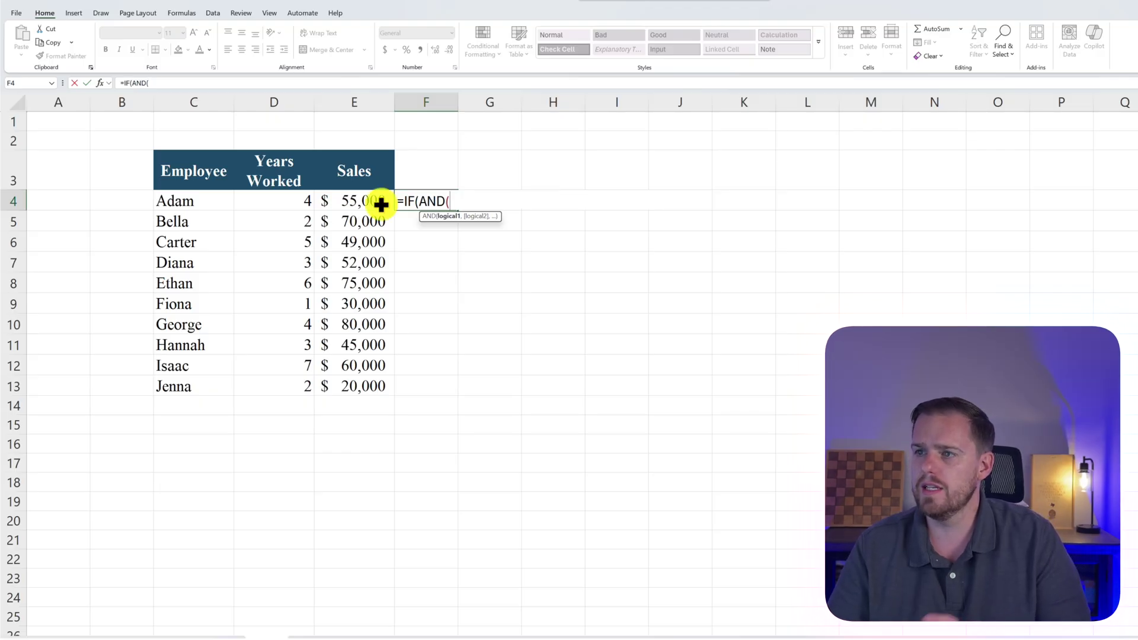
{"action": "key", "text": "Left"}
{"action": "key", "text": "Left"}
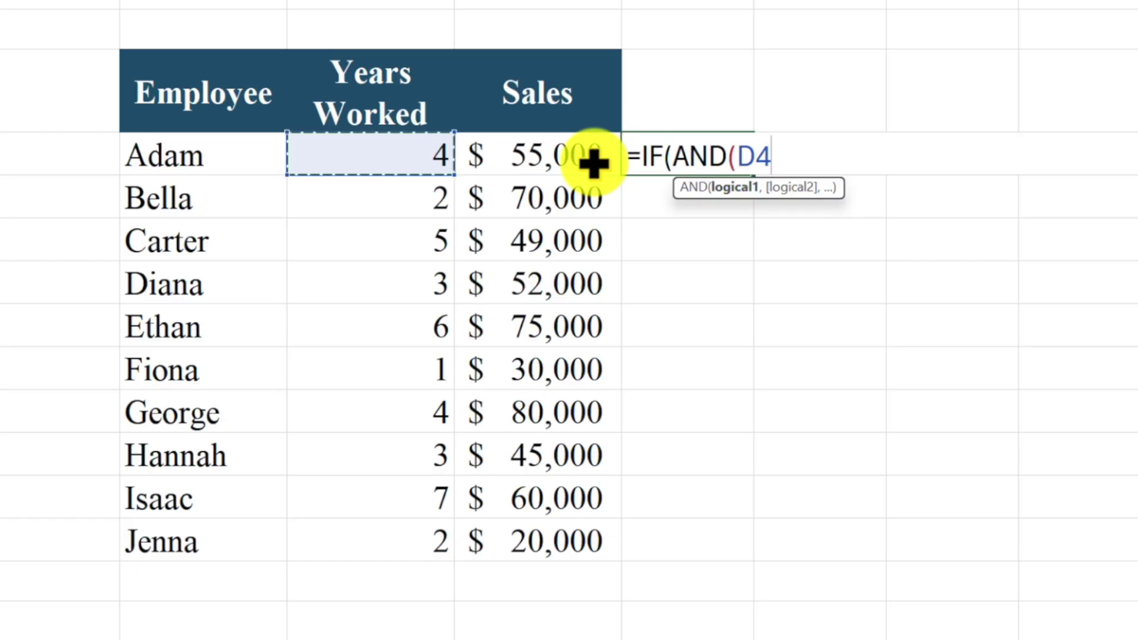
{"action": "type", "text": ">=3"}
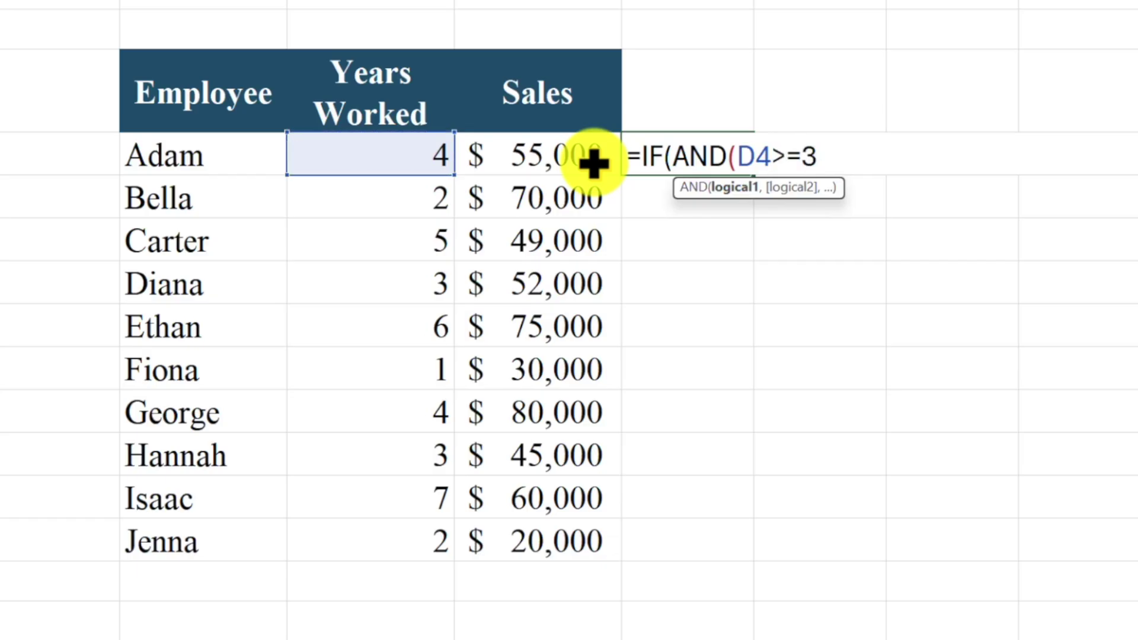
{"action": "type", "text": ","}
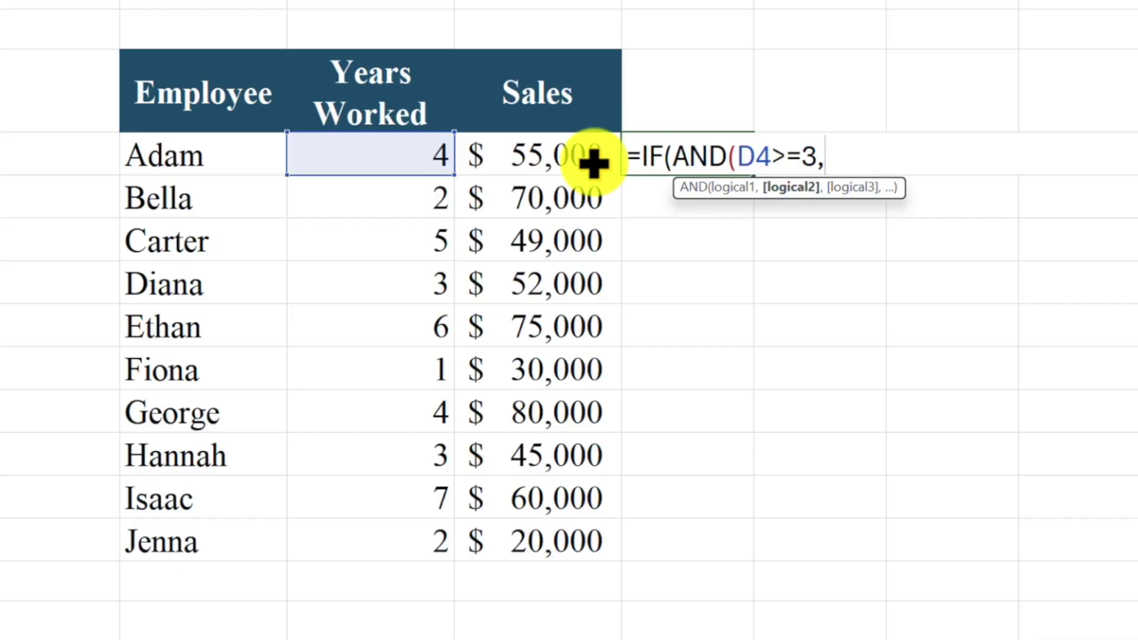
{"action": "left_click", "coordinate": [594, 163]}
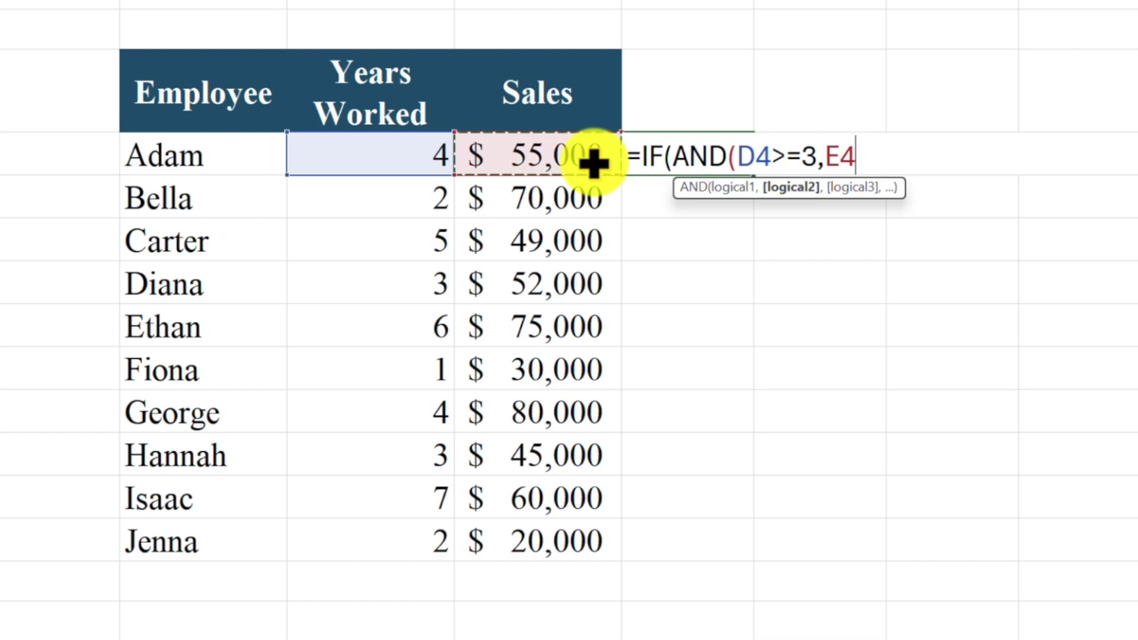
{"action": "type", "text": ">"}
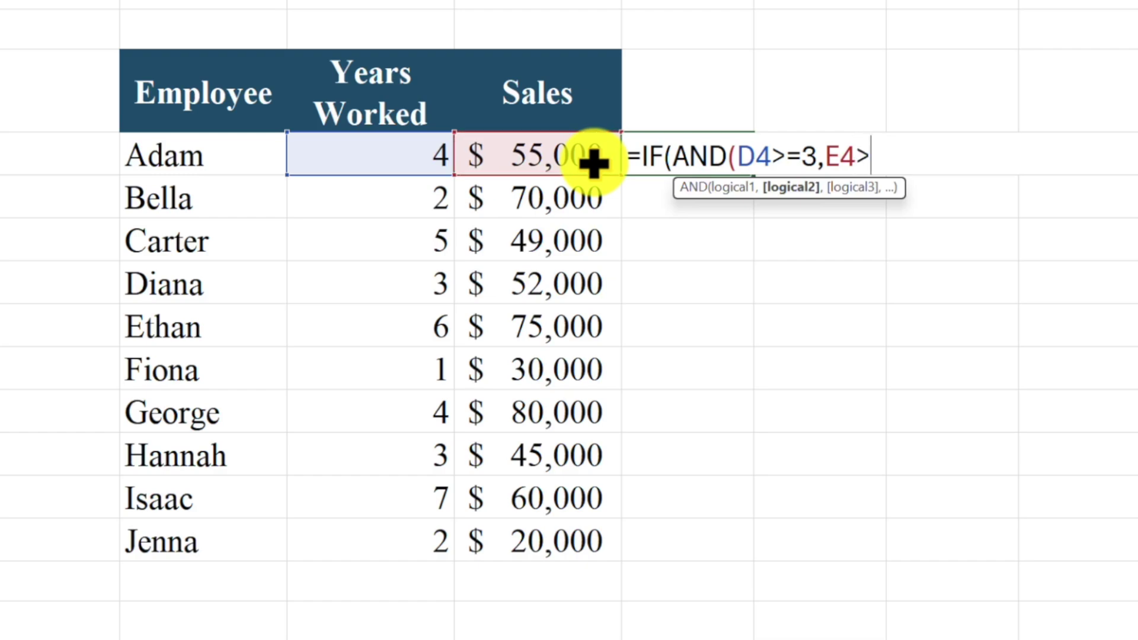
{"action": "type", "text": "=30000"}
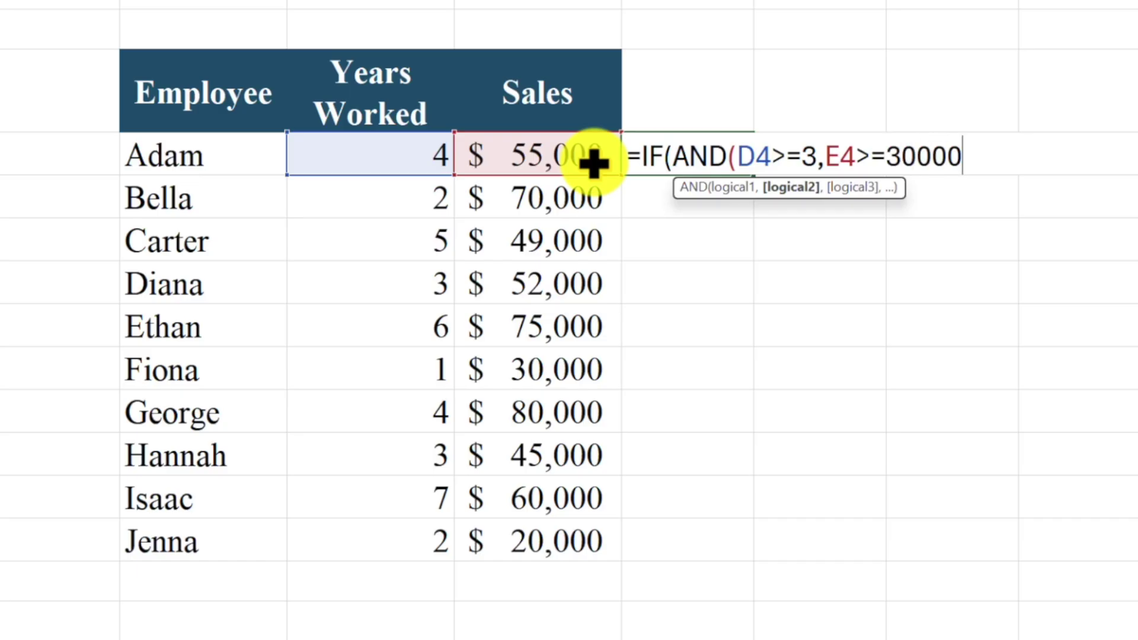
{"action": "type", "text": "),"}
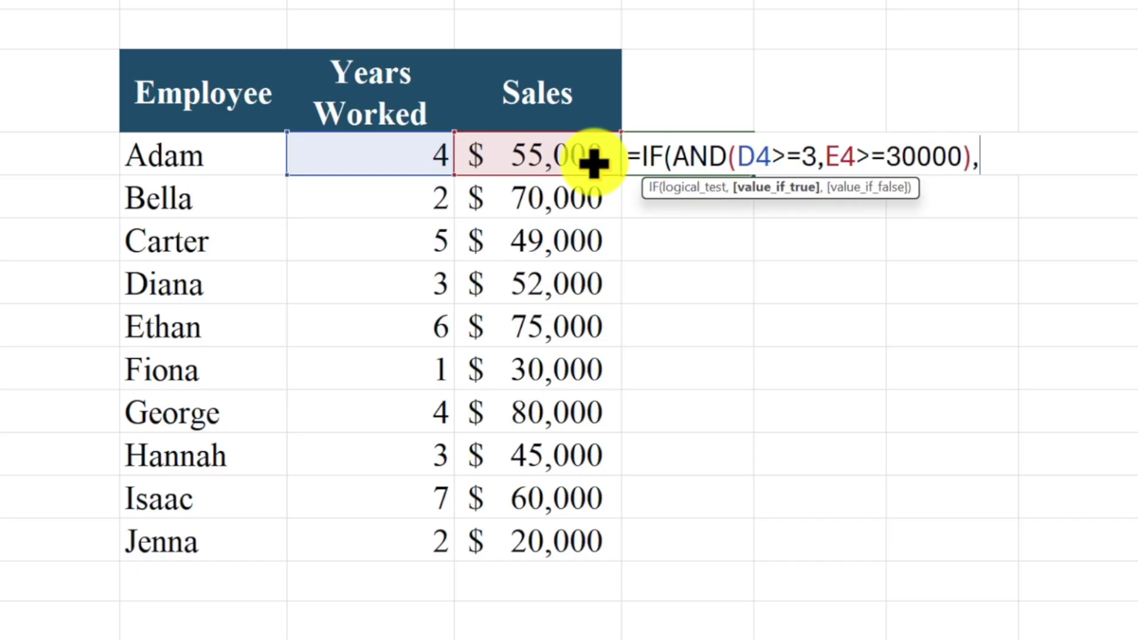
{"action": "type", "text": "\"Bonus"}
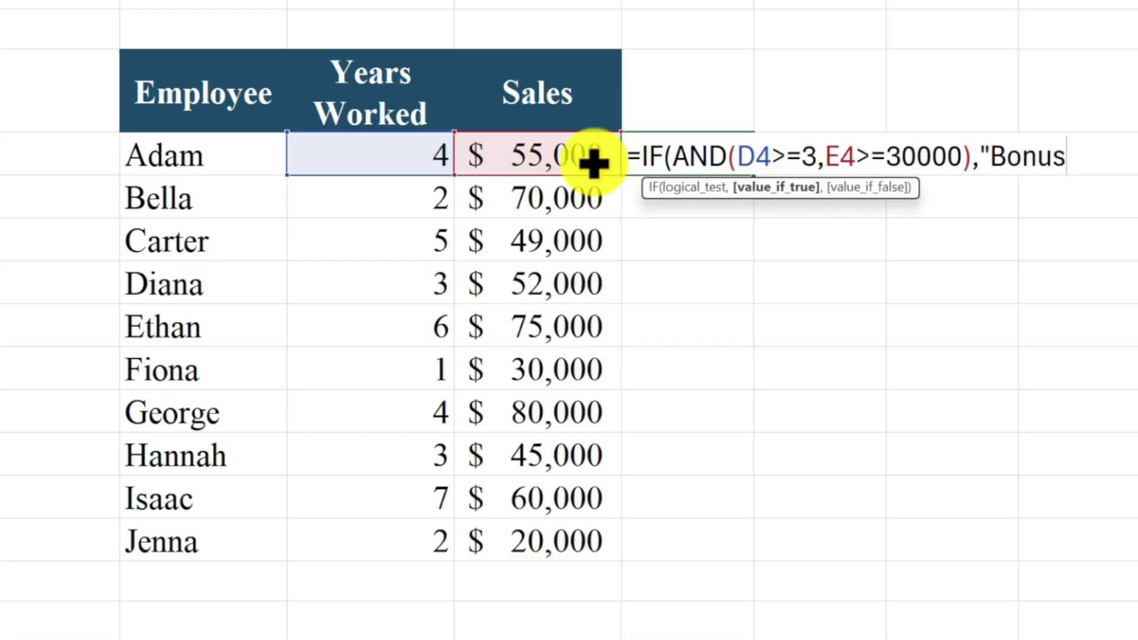
{"action": "type", "text": "\""}
{"action": "type", "text": ",\"N"}
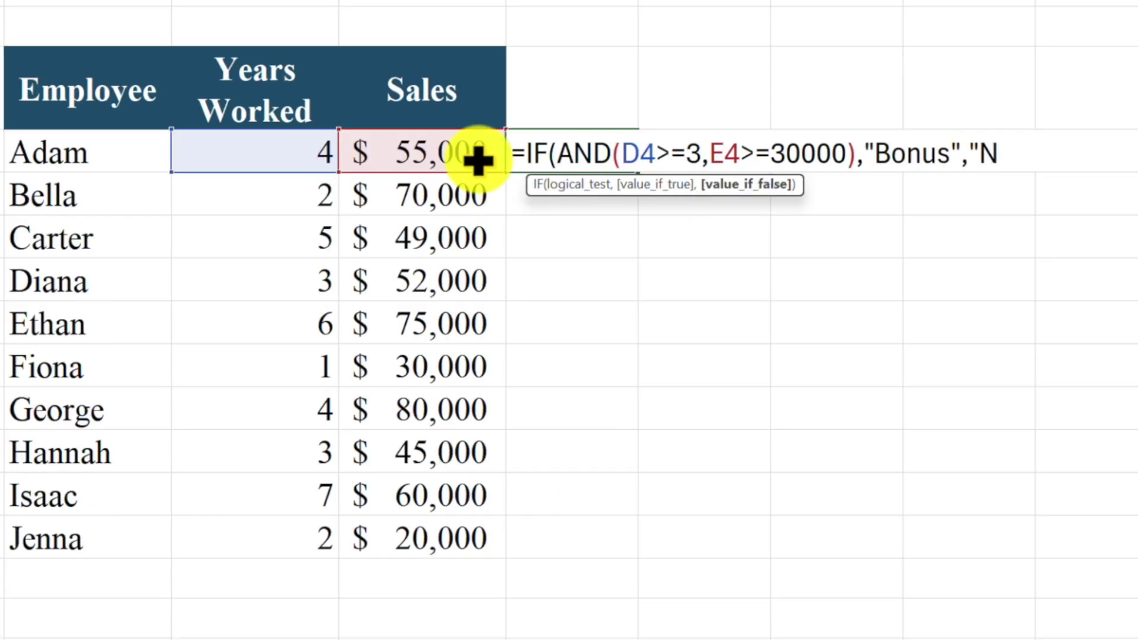
{"action": "type", "text": "o Bonus"}
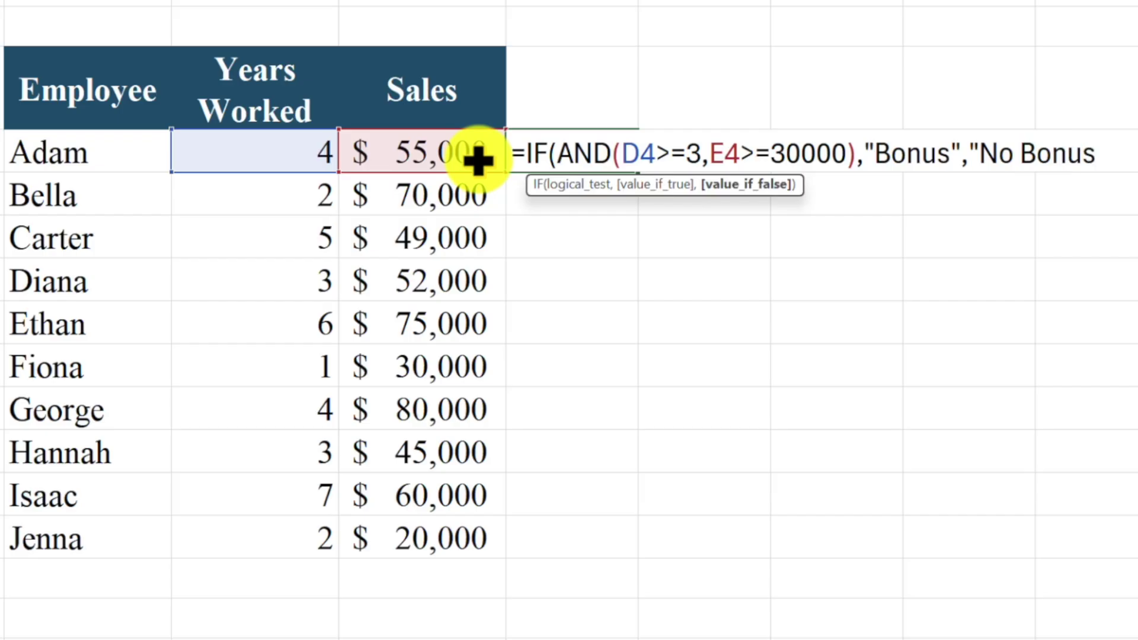
{"action": "type", "text": "\")"}
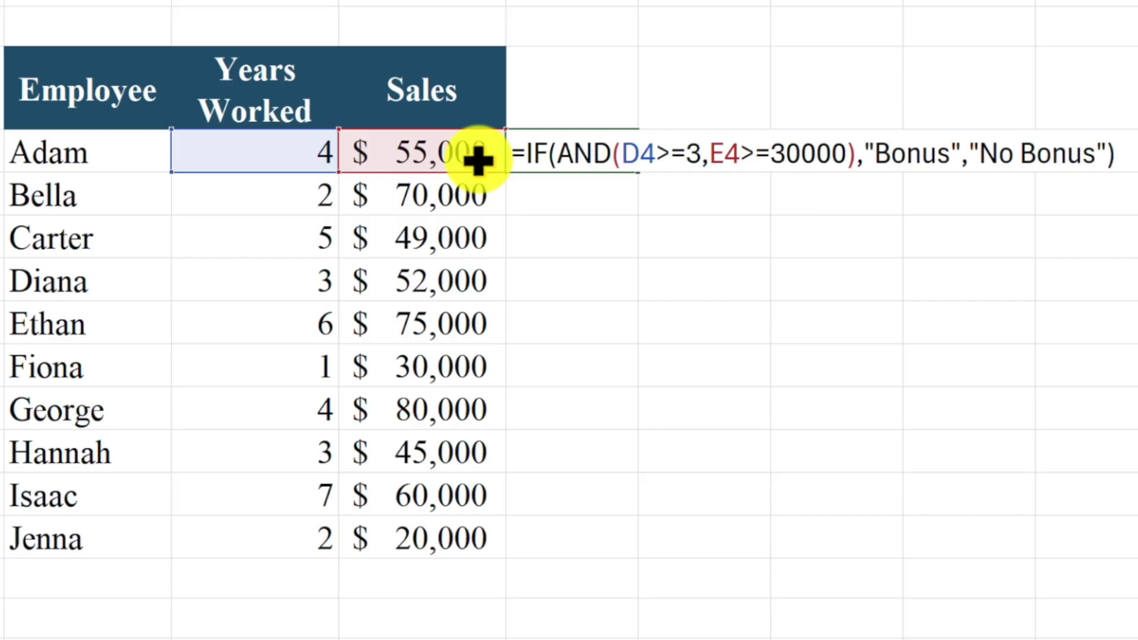
{"action": "key", "text": "Return"}
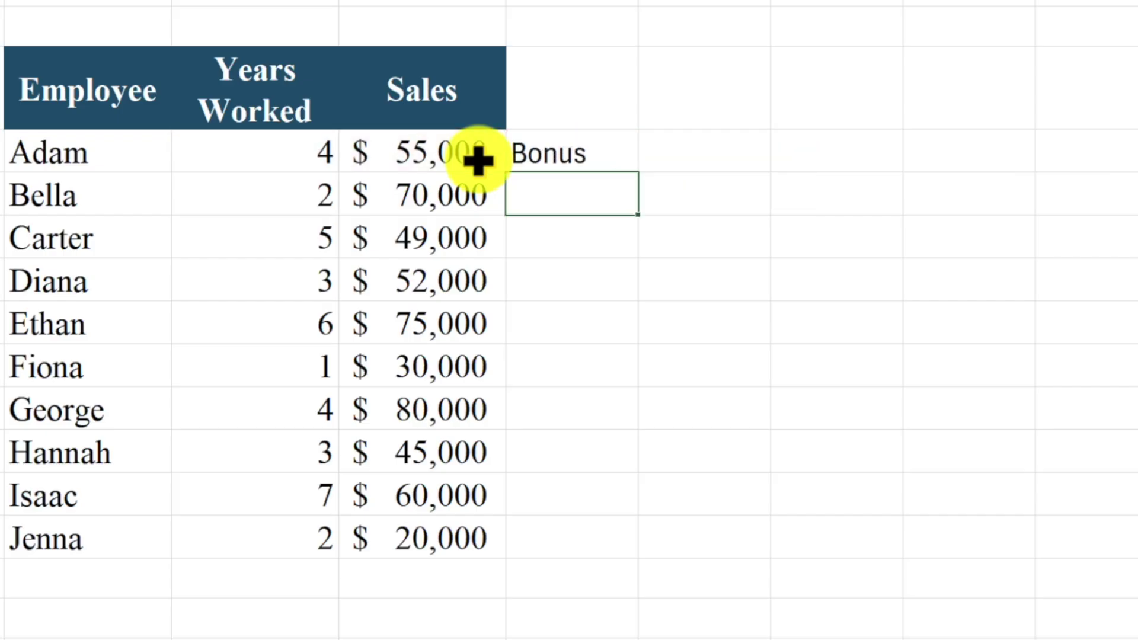
{"action": "left_click", "coordinate": [621, 160]}
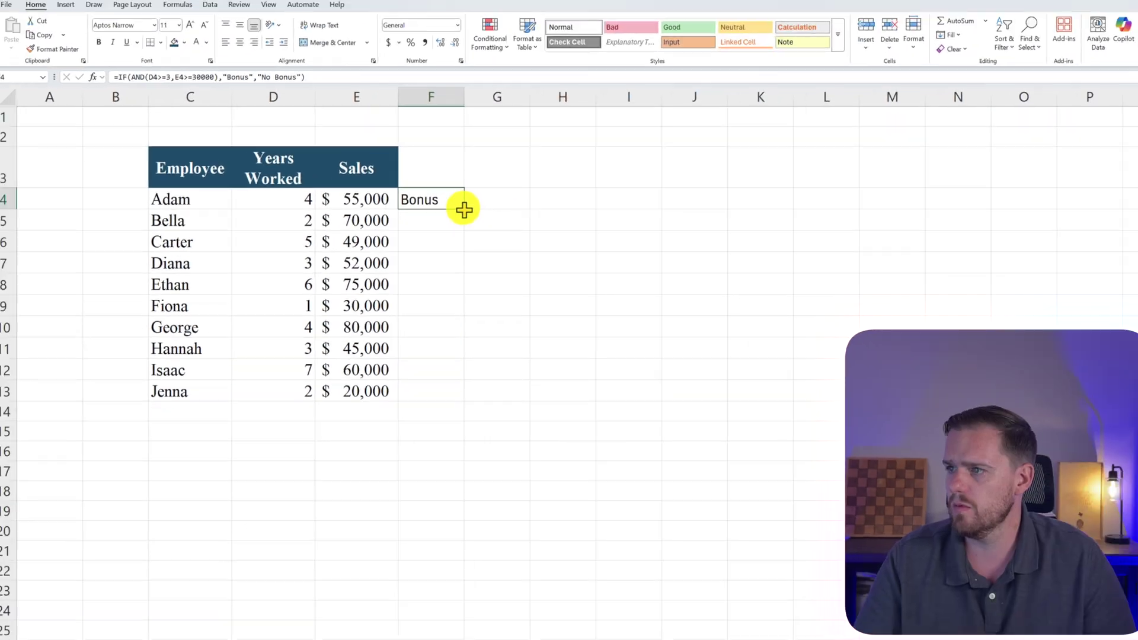
{"action": "double_click", "coordinate": [464, 209]}
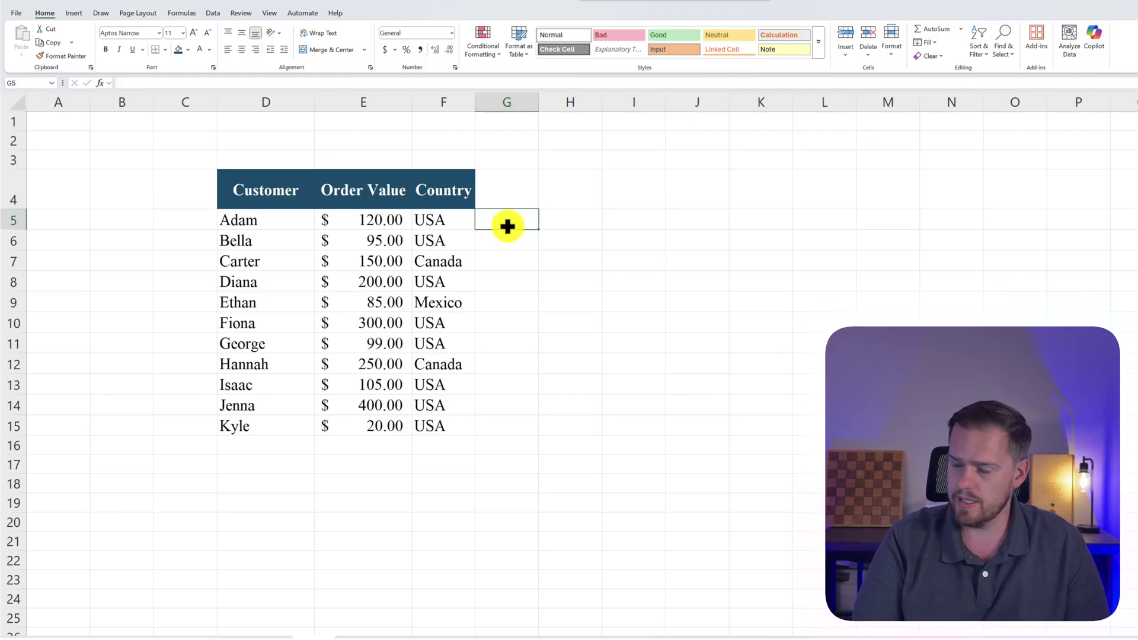
Enter =IF(AND(E5>=100,F5="USA"),"Free Shipping","Standard Shipping") in G5 and fill it down to row 15.
{"action": "type", "text": "=if"}
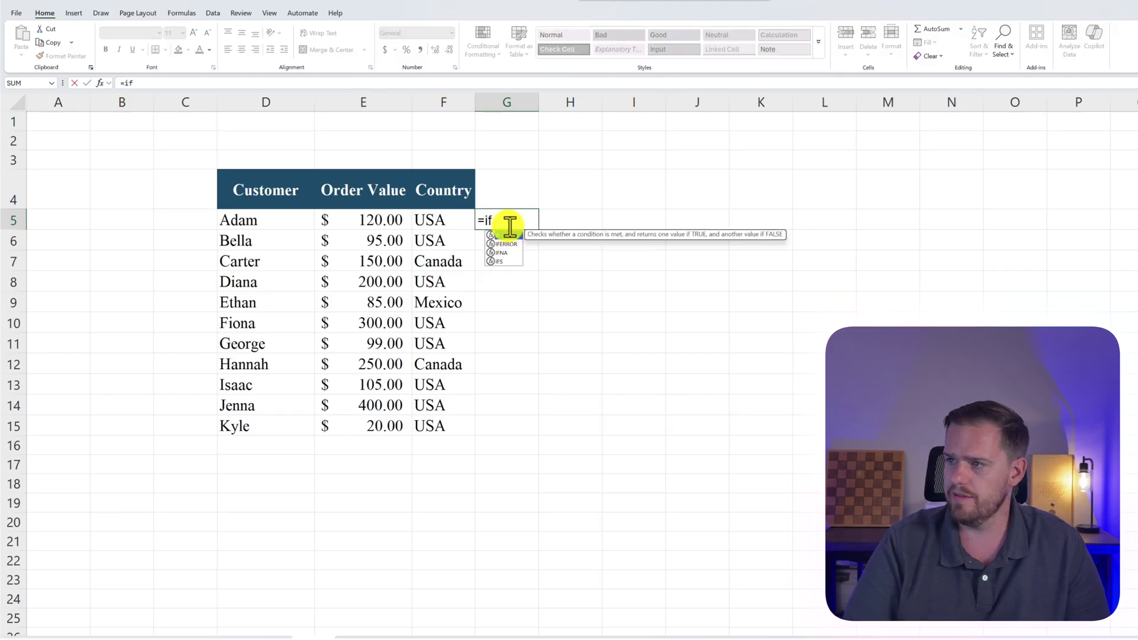
{"action": "key", "text": "Tab"}
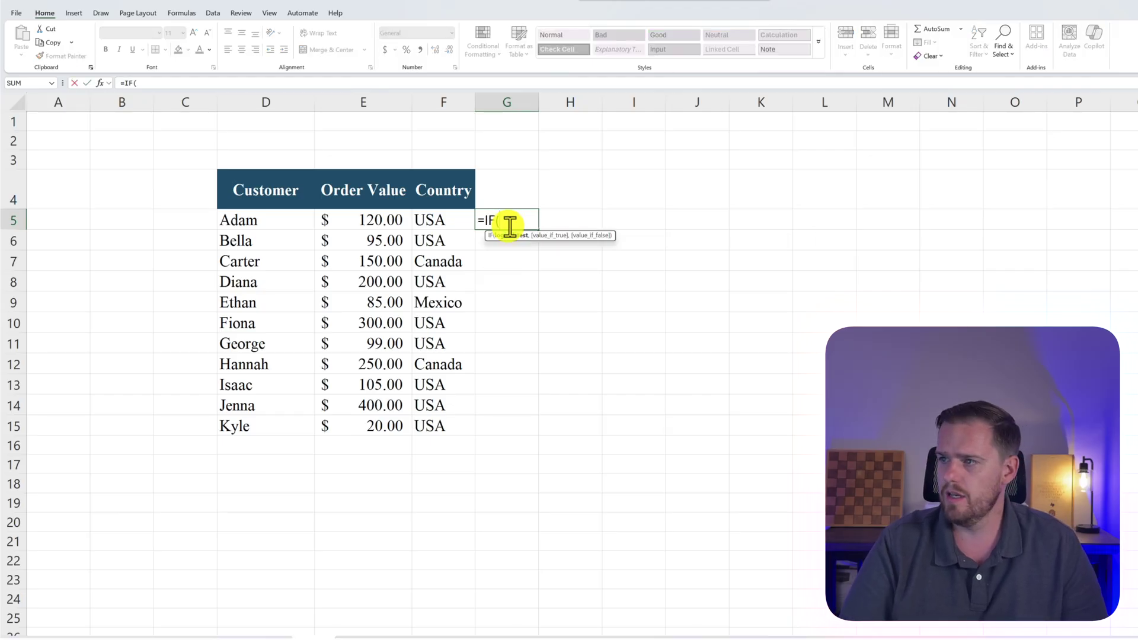
{"action": "type", "text": "and"}
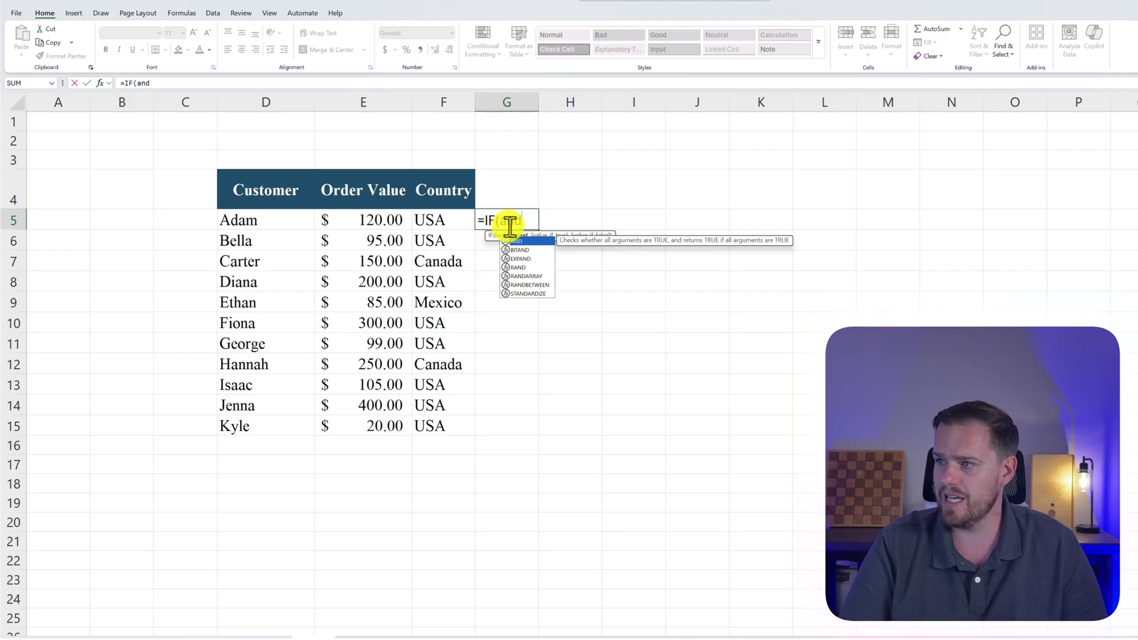
{"action": "key", "text": "Tab"}
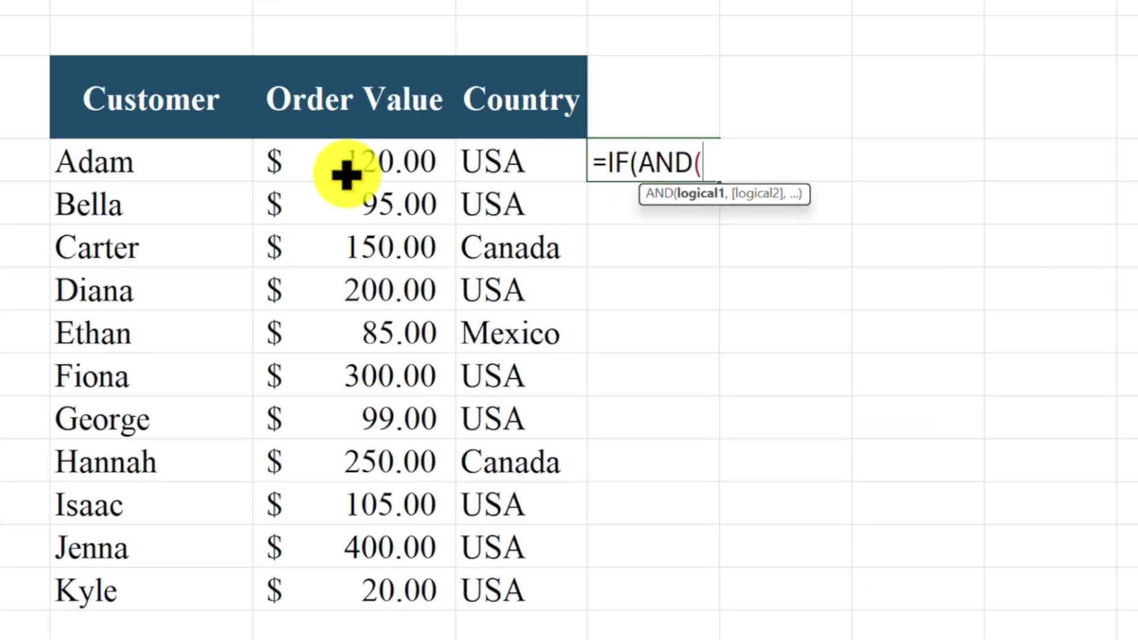
{"action": "left_click", "coordinate": [356, 215]}
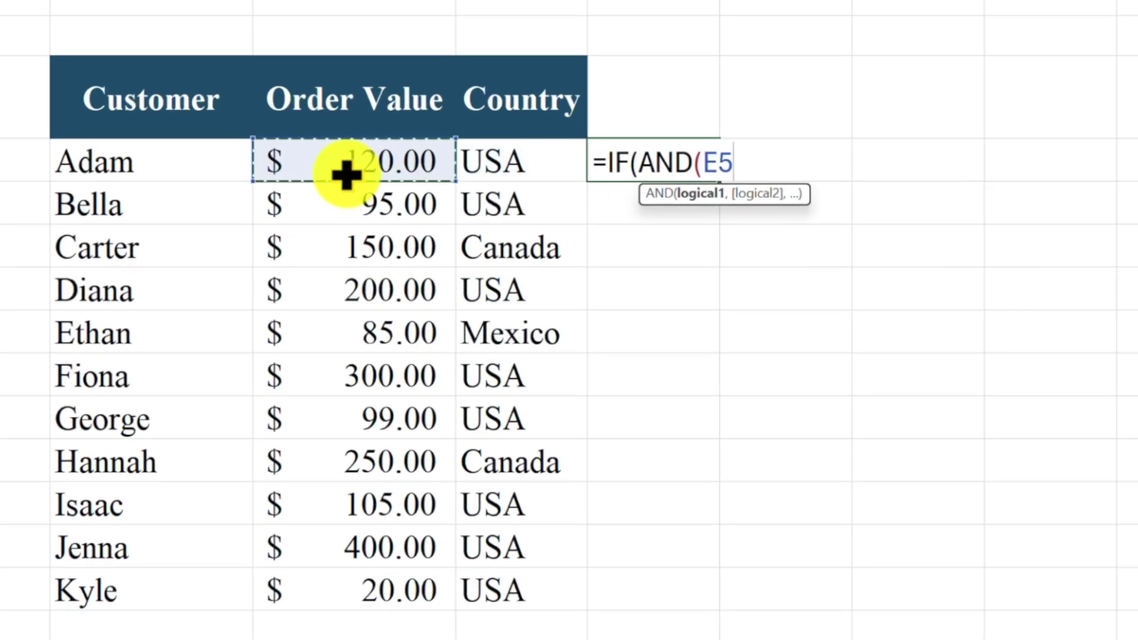
{"action": "type", "text": ">=1"}
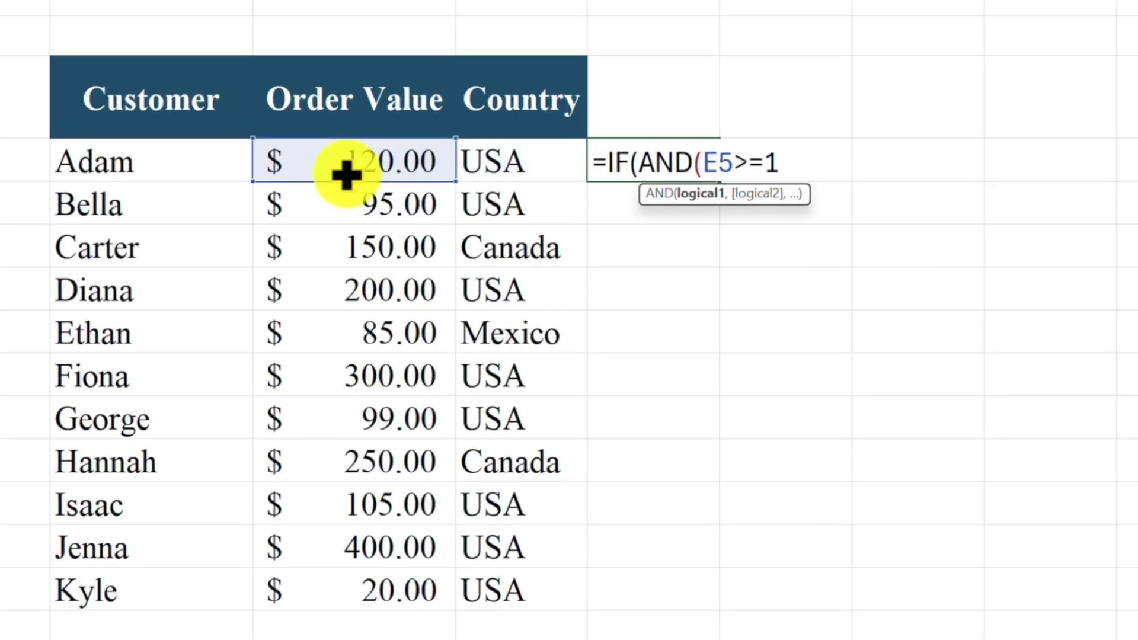
{"action": "type", "text": "00,"}
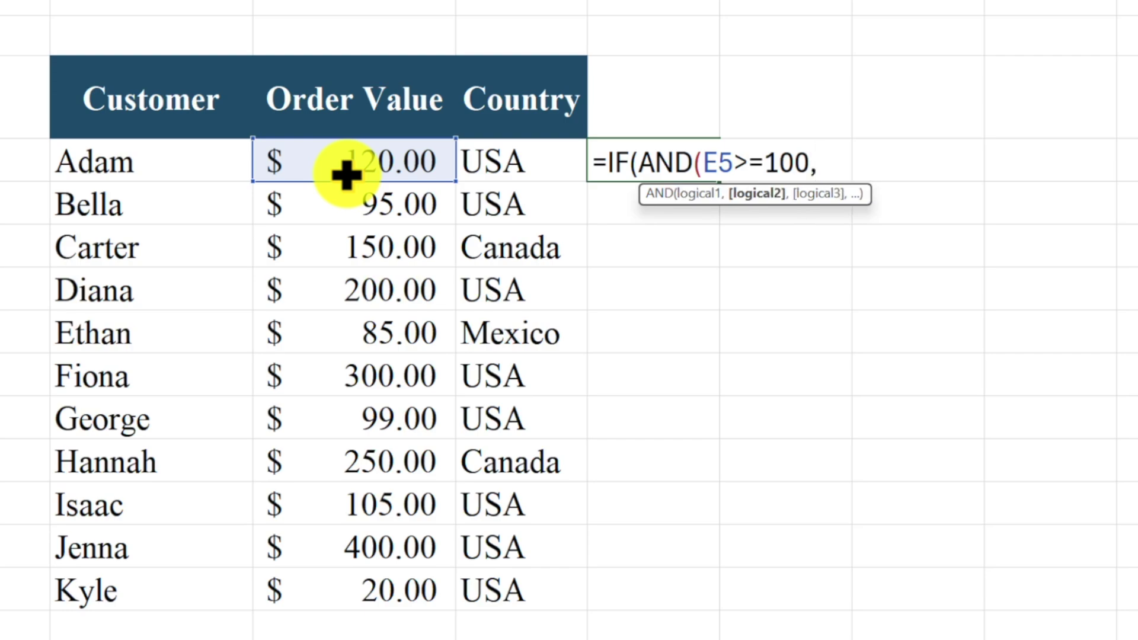
{"action": "key", "text": "Left"}
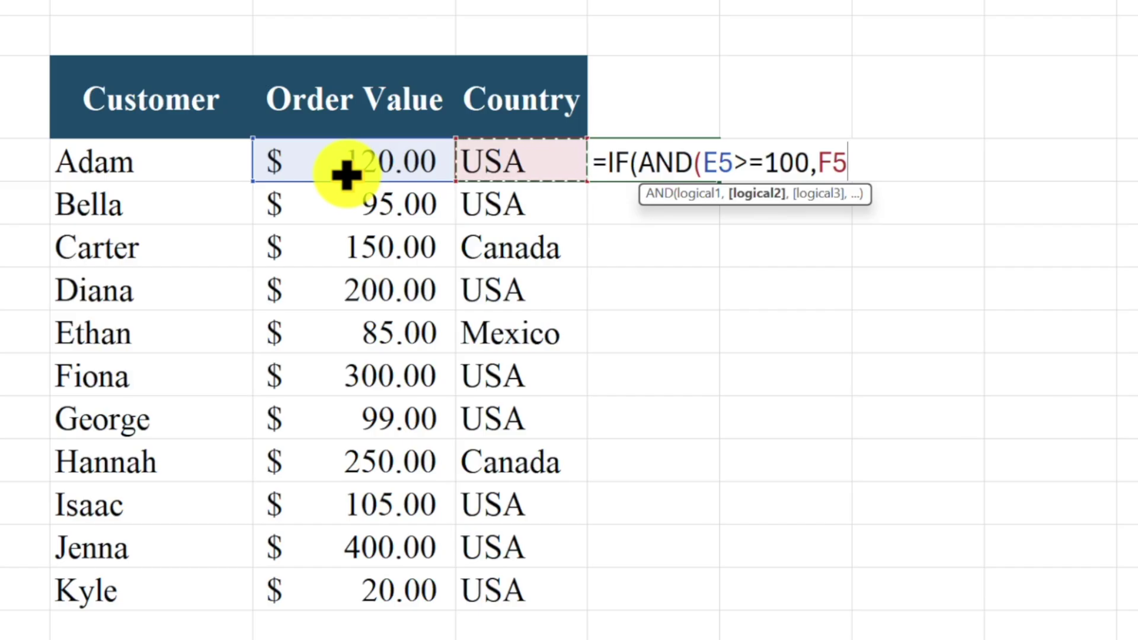
{"action": "key", "text": "F2"}
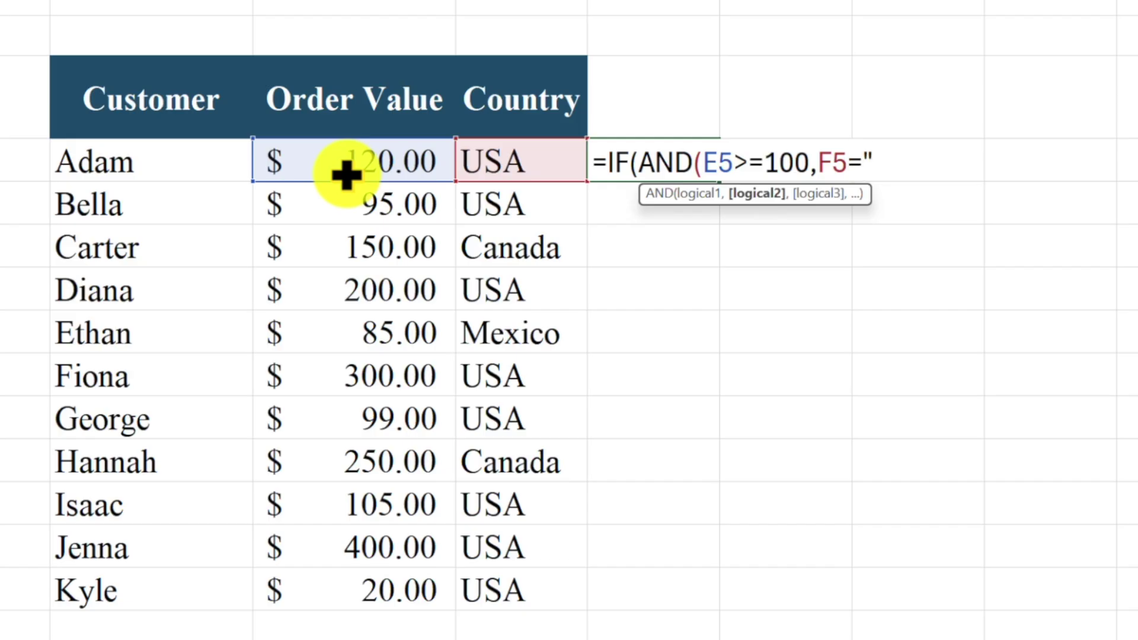
{"action": "type", "text": "USA\""}
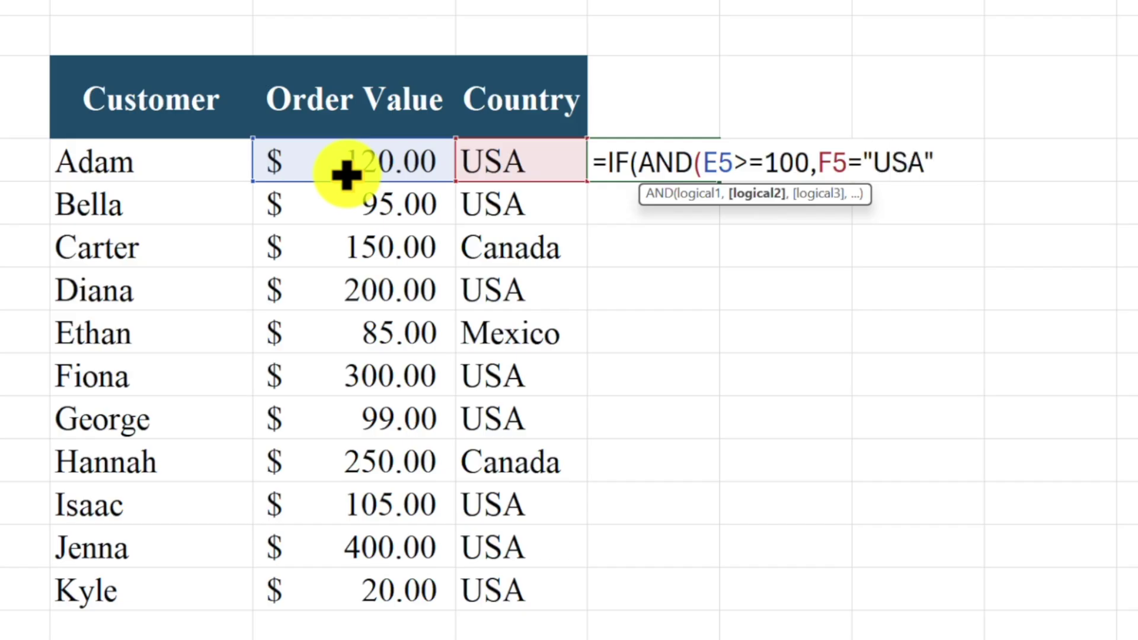
{"action": "type", "text": ")"}
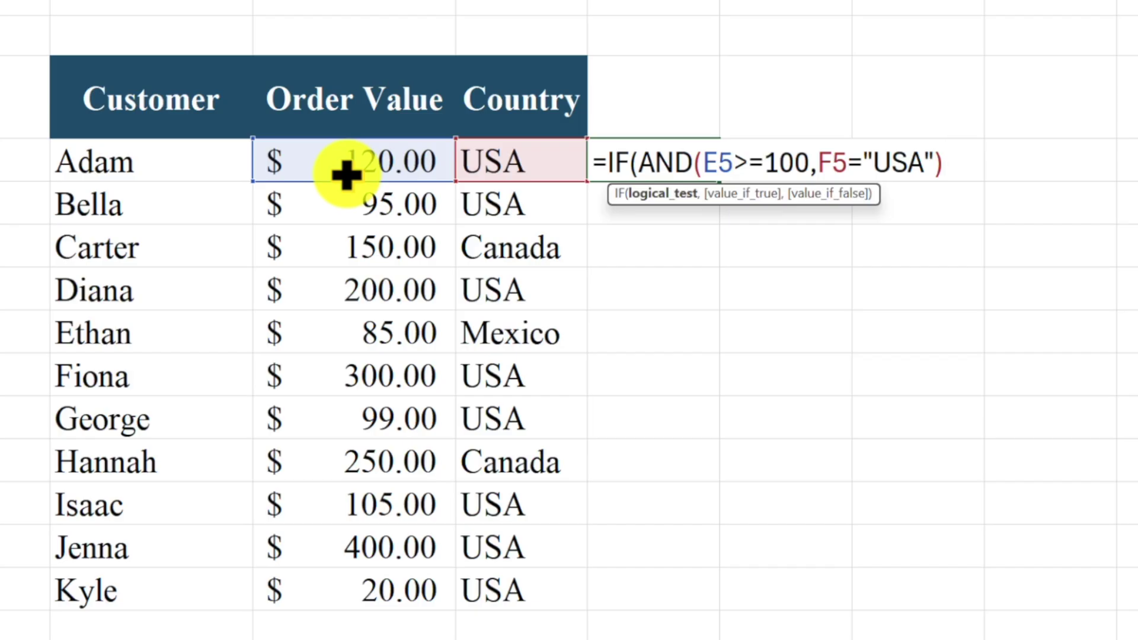
{"action": "type", "text": ",\"Fre"}
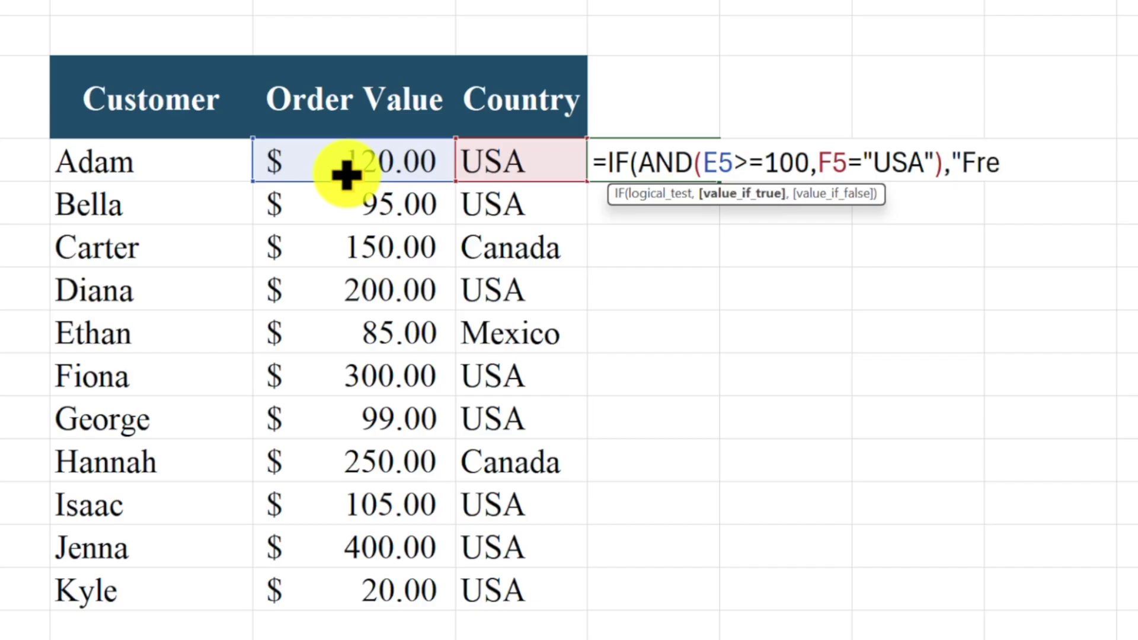
{"action": "type", "text": "e Shipping"}
{"action": "type", "text": "\",\"Stan"}
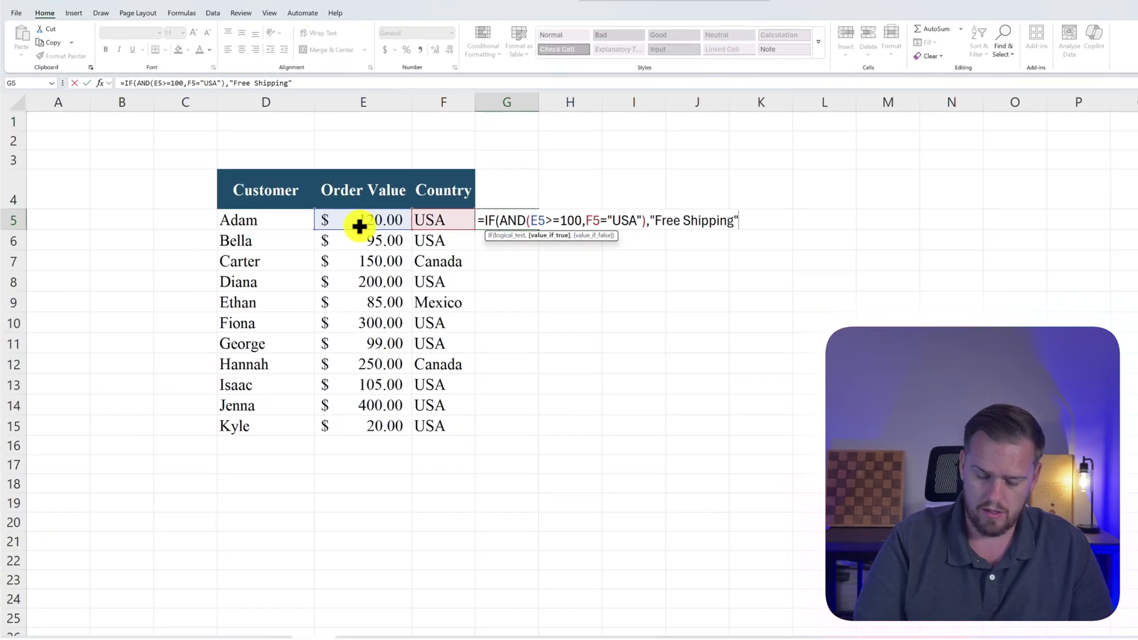
{"action": "type", "text": "da"}
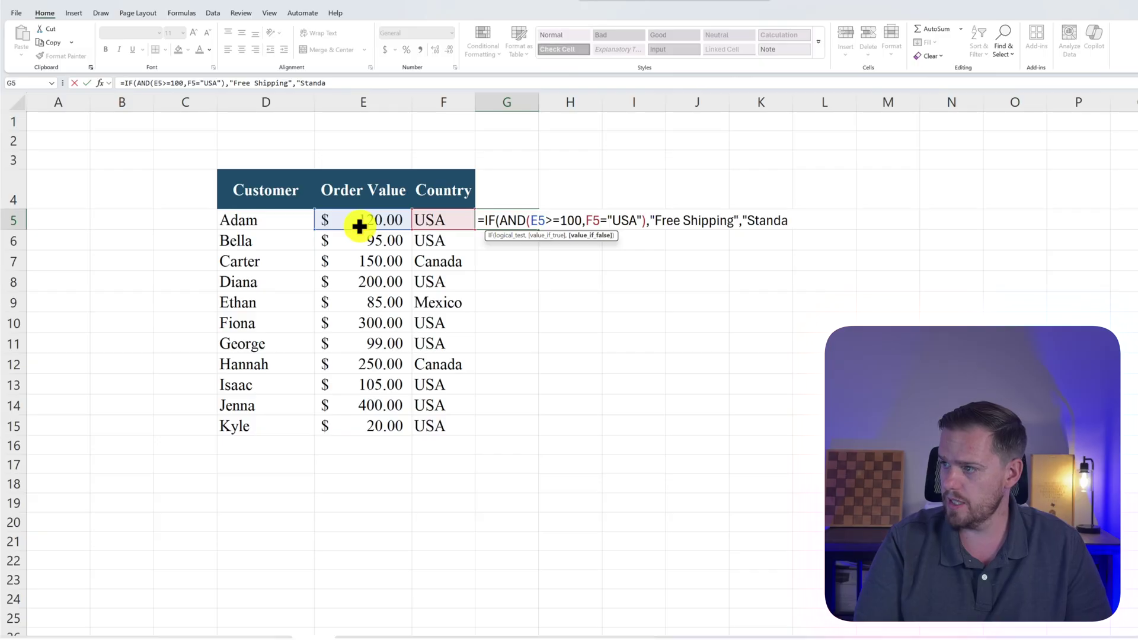
{"action": "type", "text": "rd Sh"}
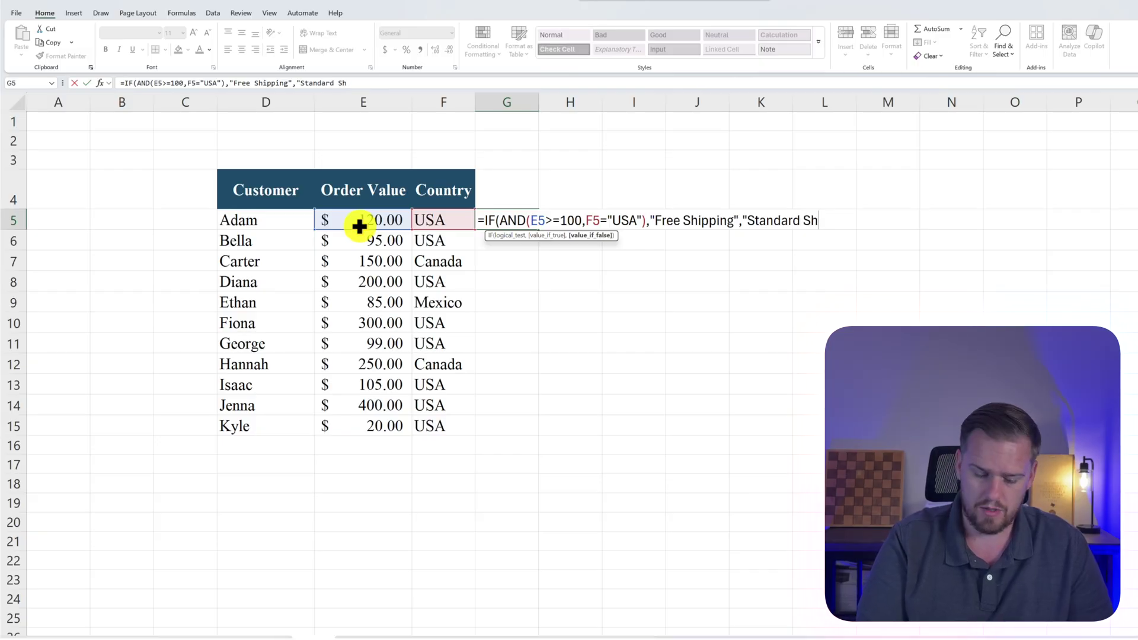
{"action": "type", "text": "upping"}
{"action": "type", "text": "\")"}
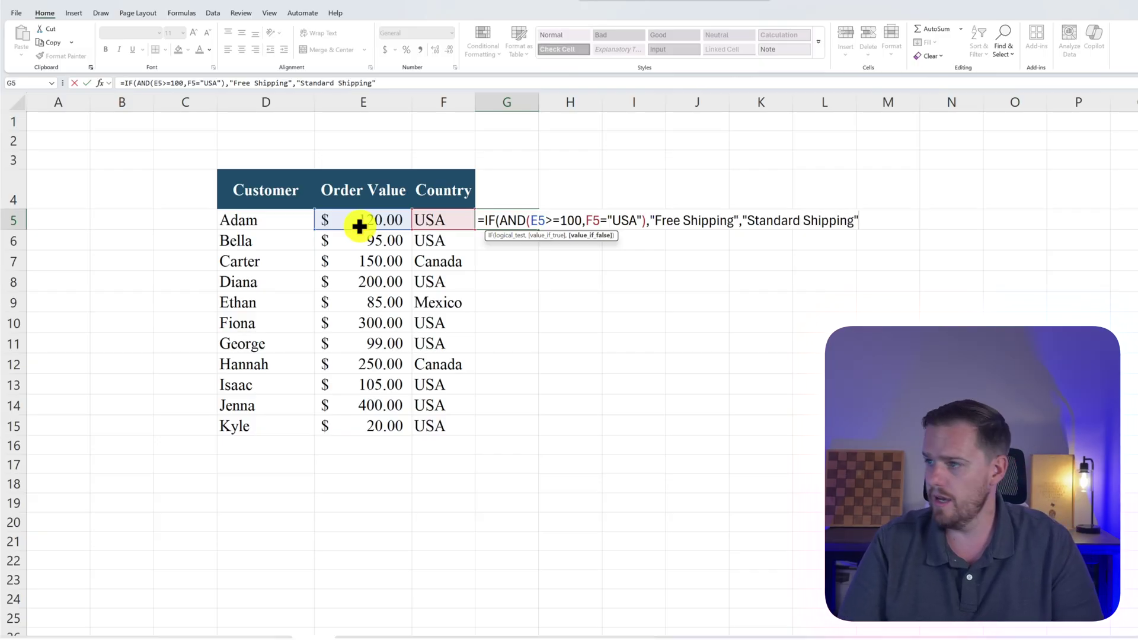
{"action": "key", "text": "Return"}
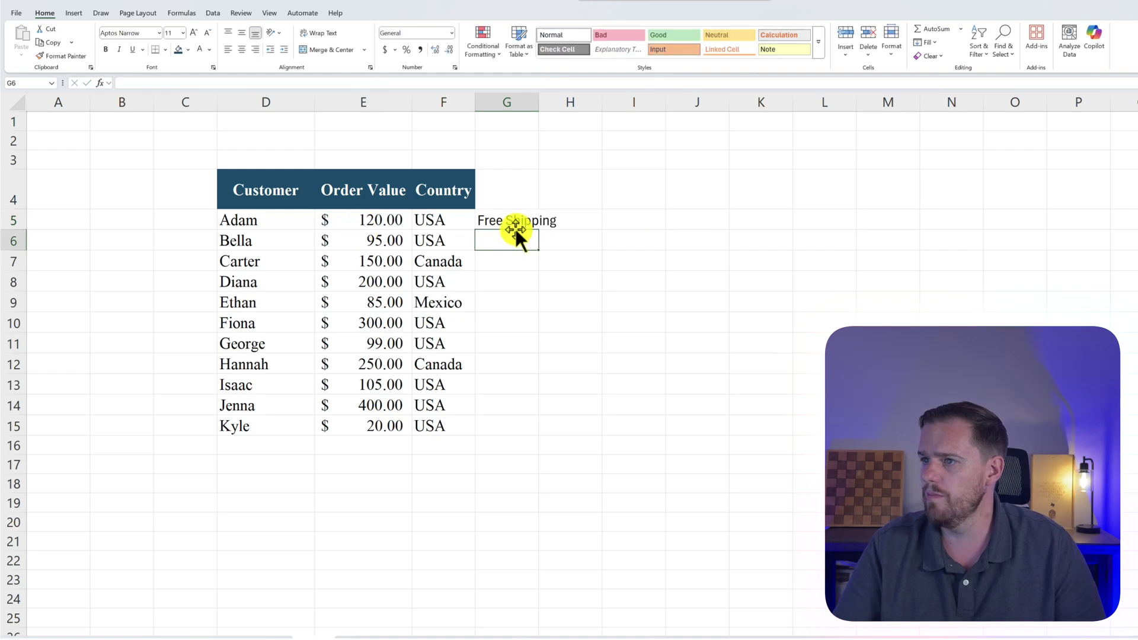
{"action": "left_click", "coordinate": [531, 223]}
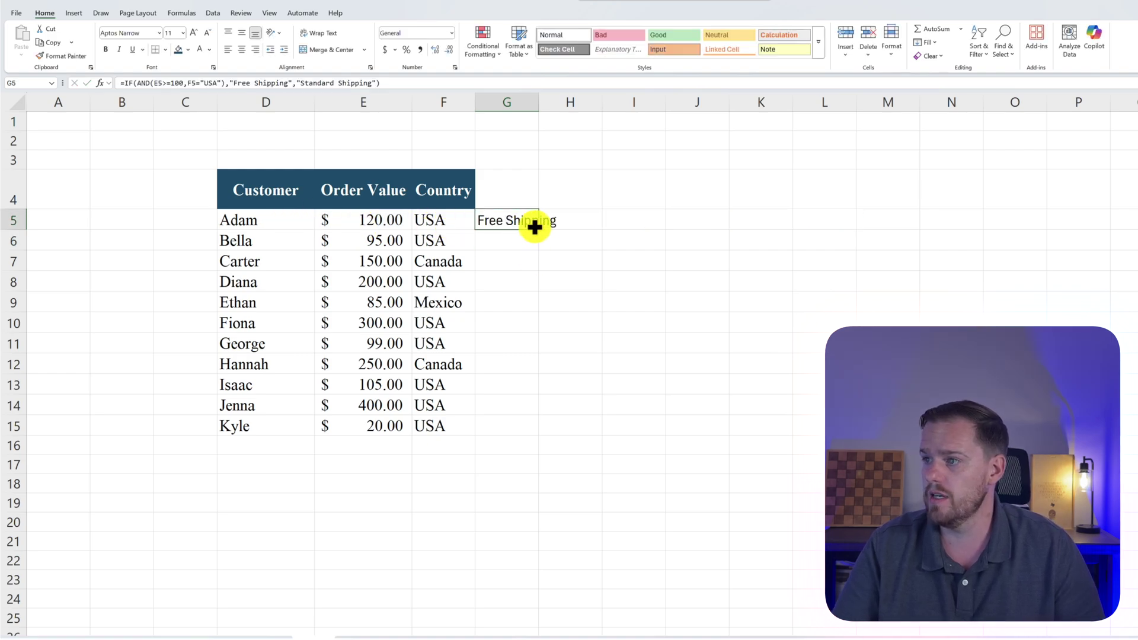
{"action": "double_click", "coordinate": [539, 231]}
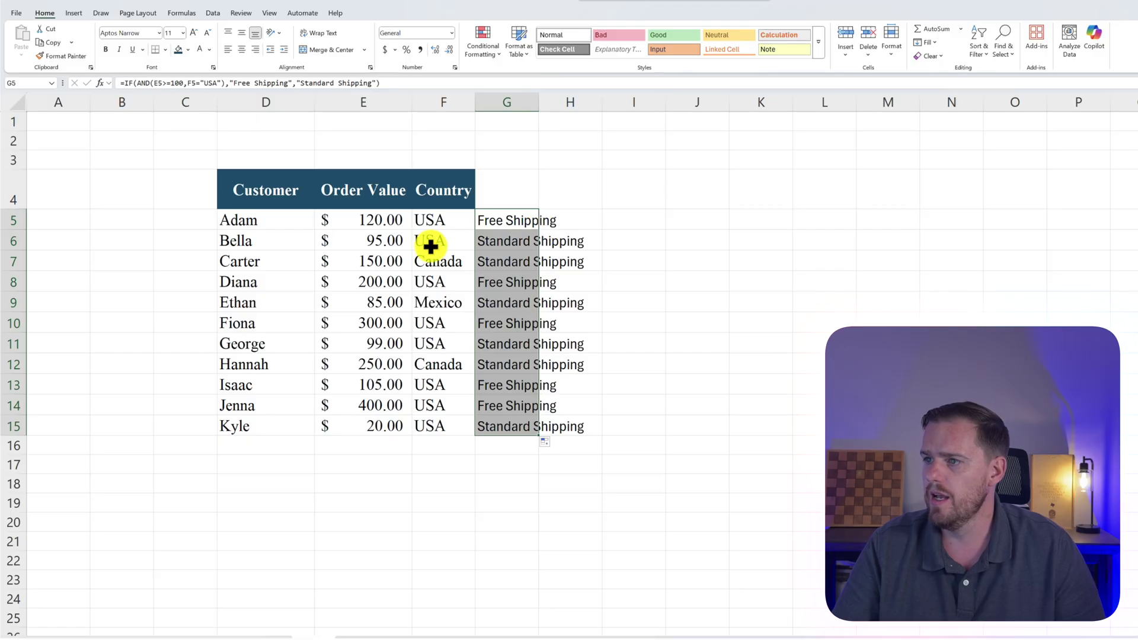